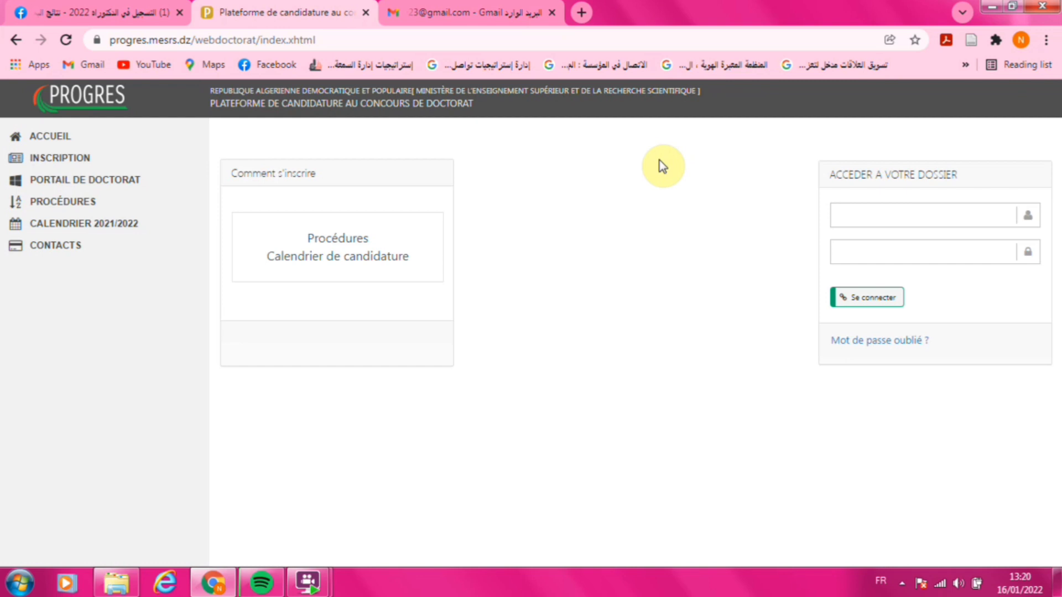
- Go from the PROGRES home page to the INSCRIPTION account-creation form
left_click(560, 45)
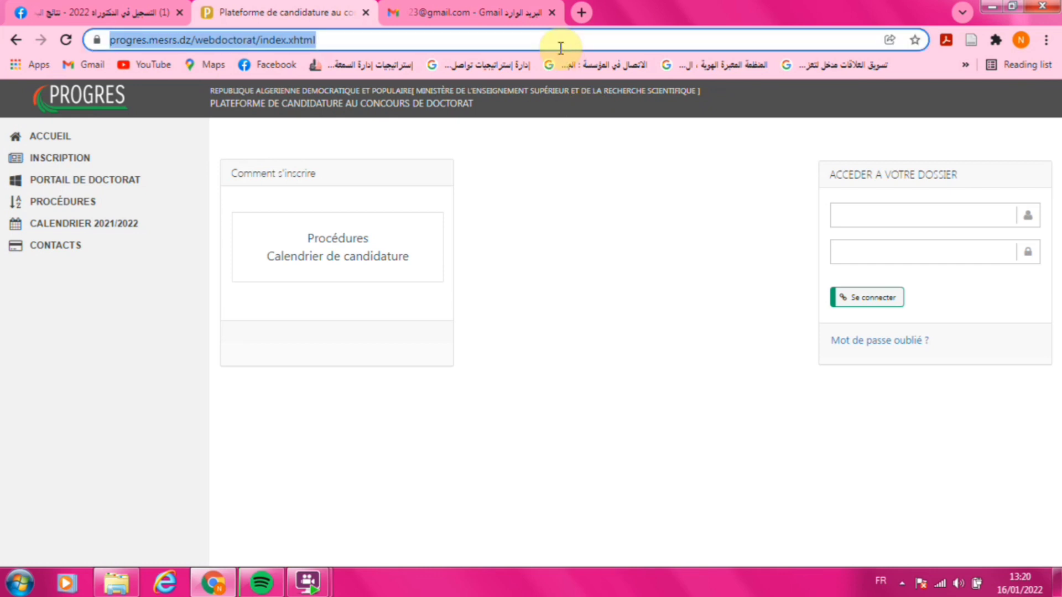
left_click(603, 157)
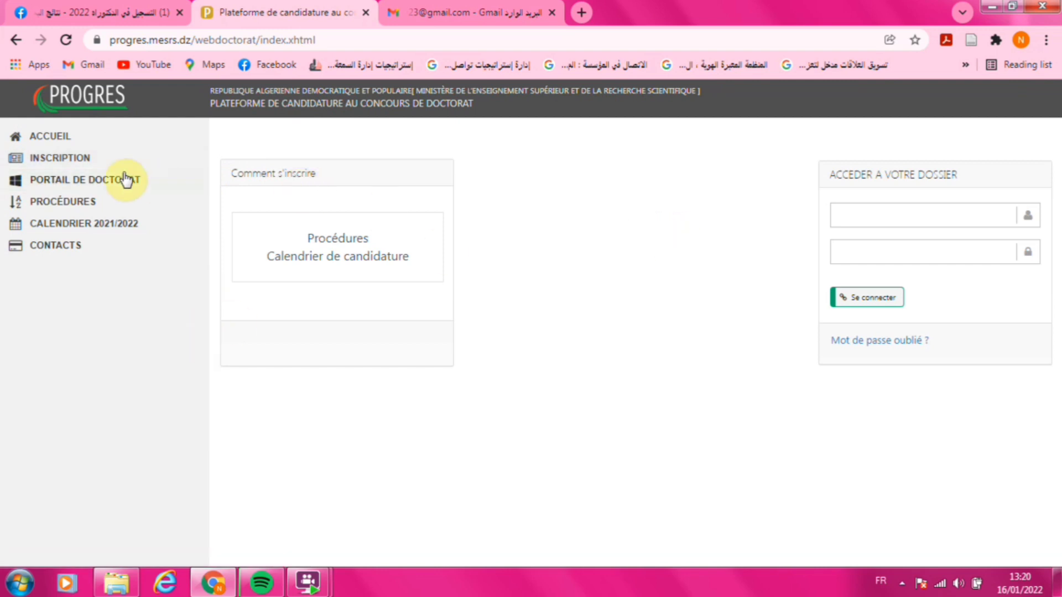
left_click(81, 169)
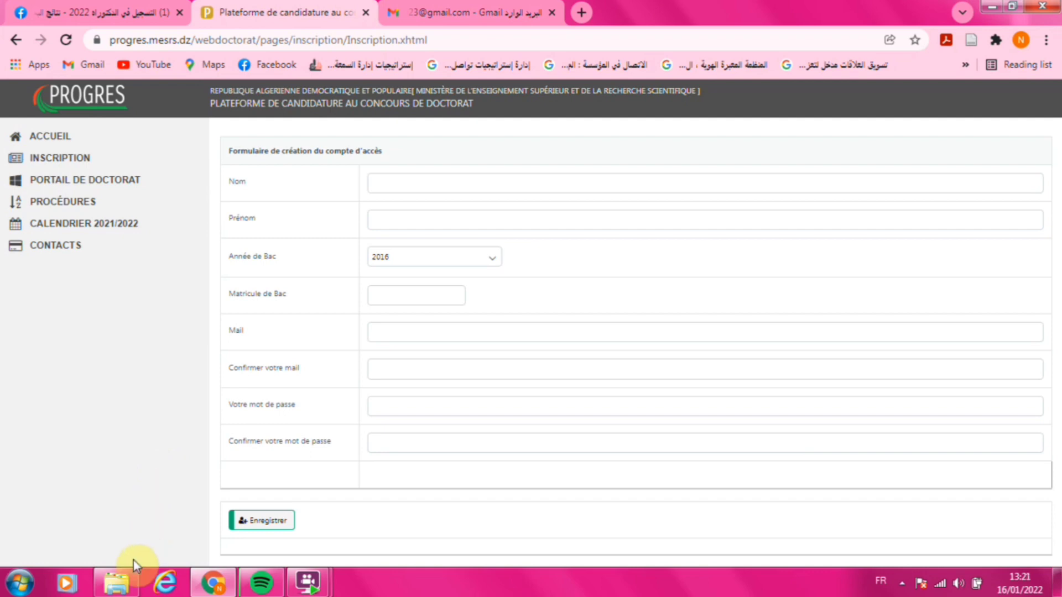
left_click(128, 579)
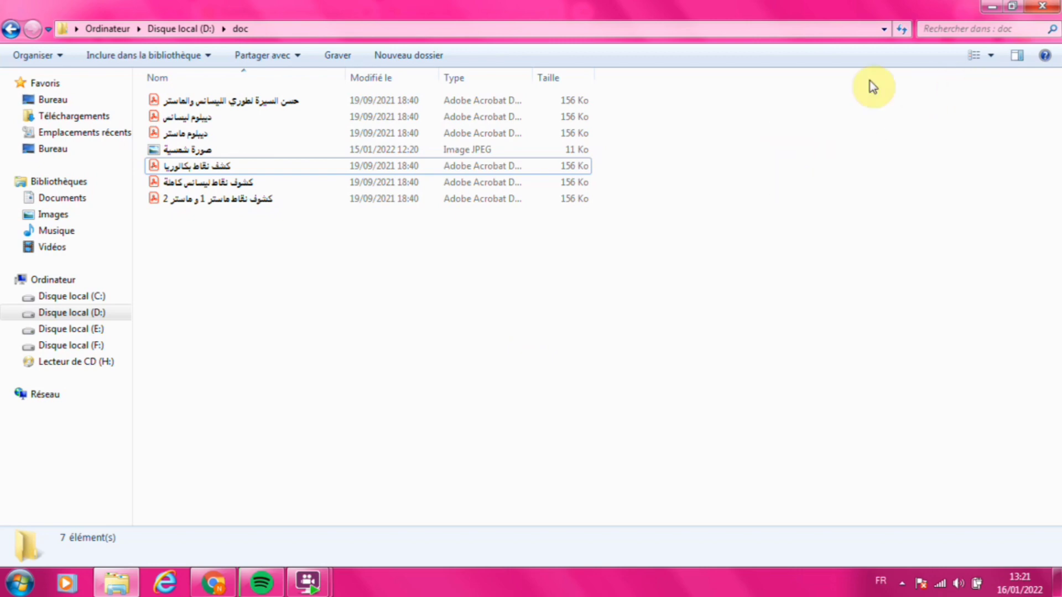
left_click(995, 8)
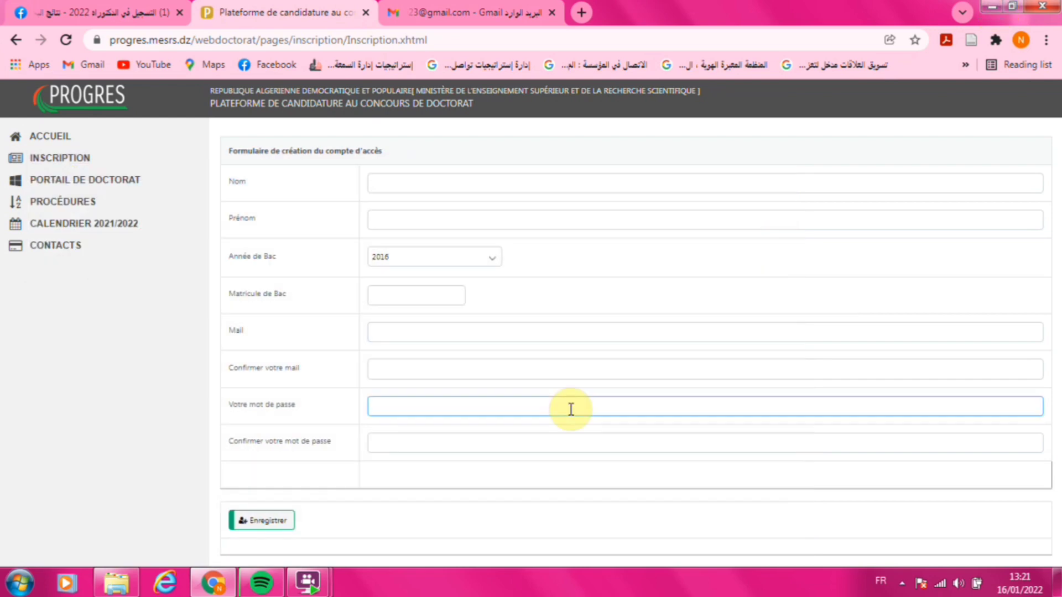
- Enter the candidate's last and first names, bac year 2016 and the bac registration number
left_click(495, 177)
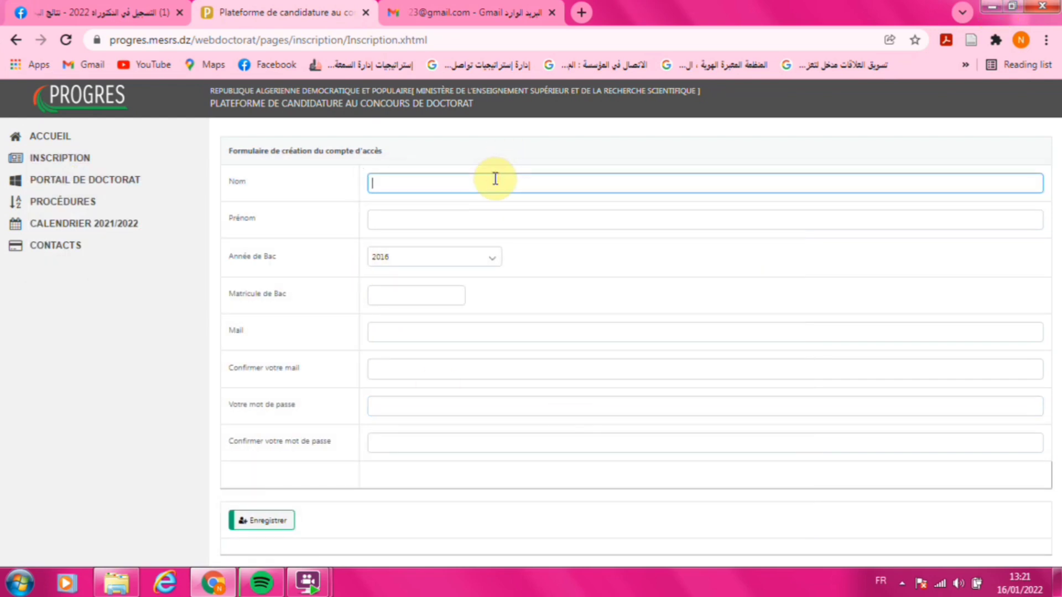
left_click(415, 219)
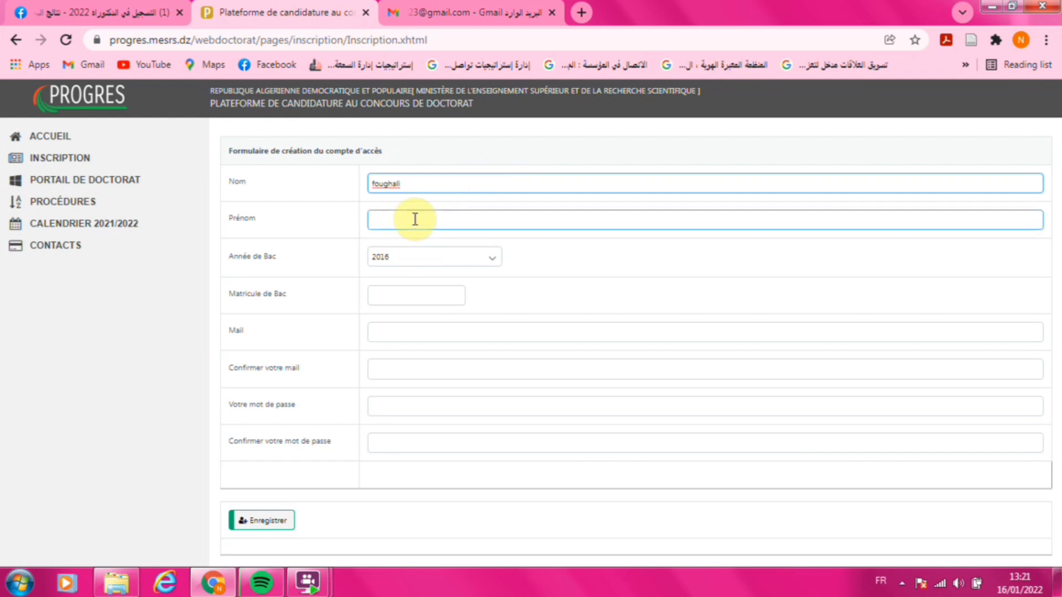
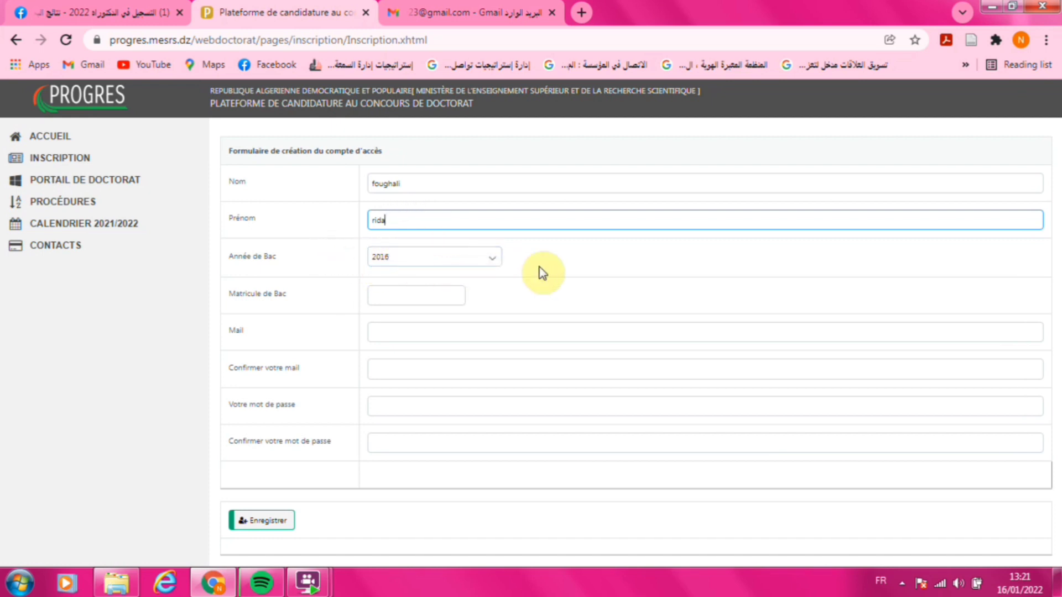
left_click(491, 260)
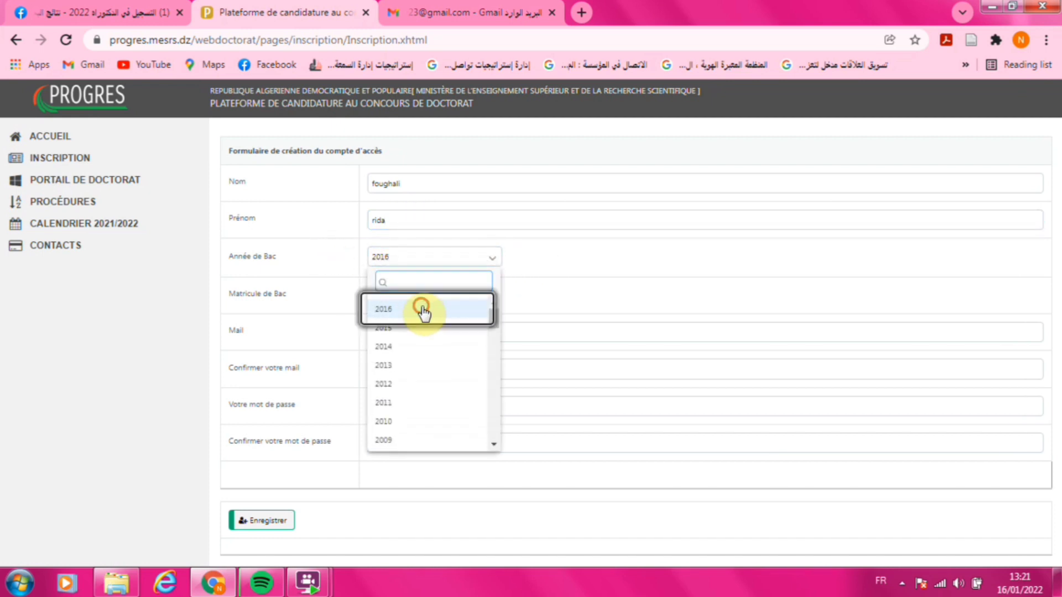
left_click(422, 310)
left_click(451, 293)
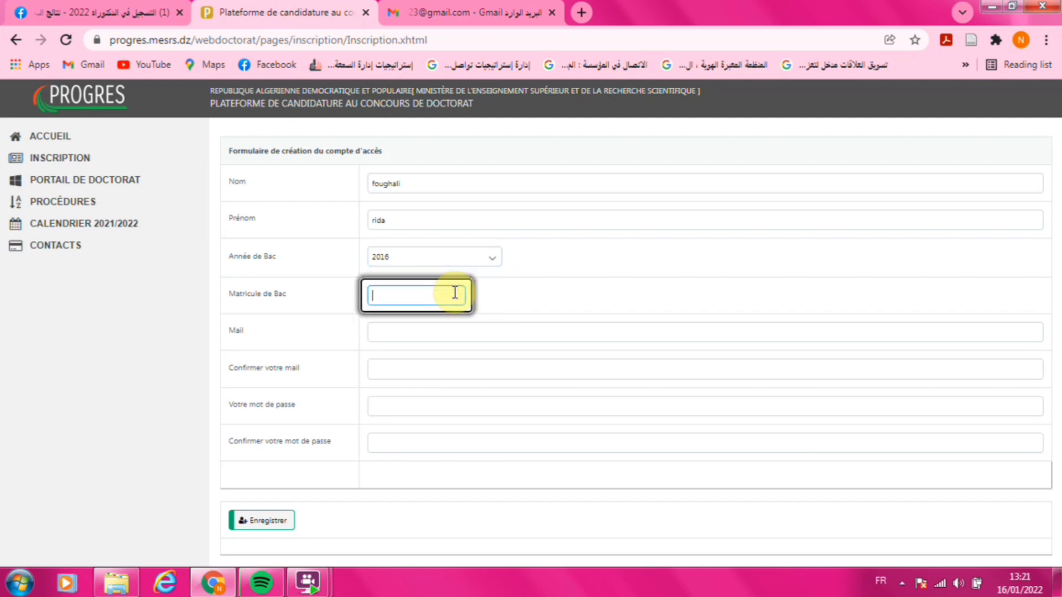
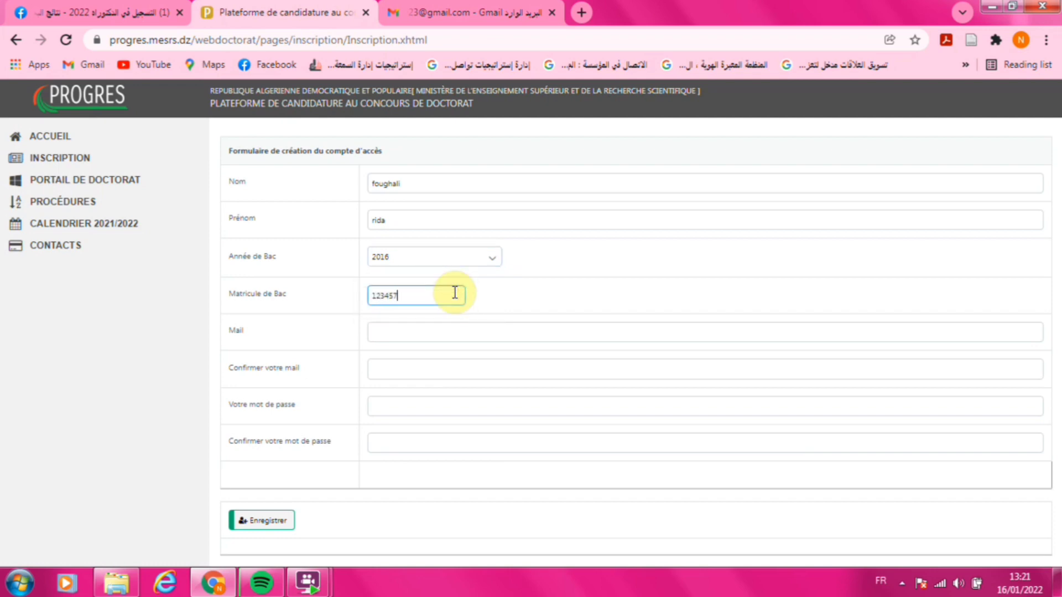
- Paste and confirm the candidate's e-mail, enter and confirm the password, then submit the form
left_click(430, 329)
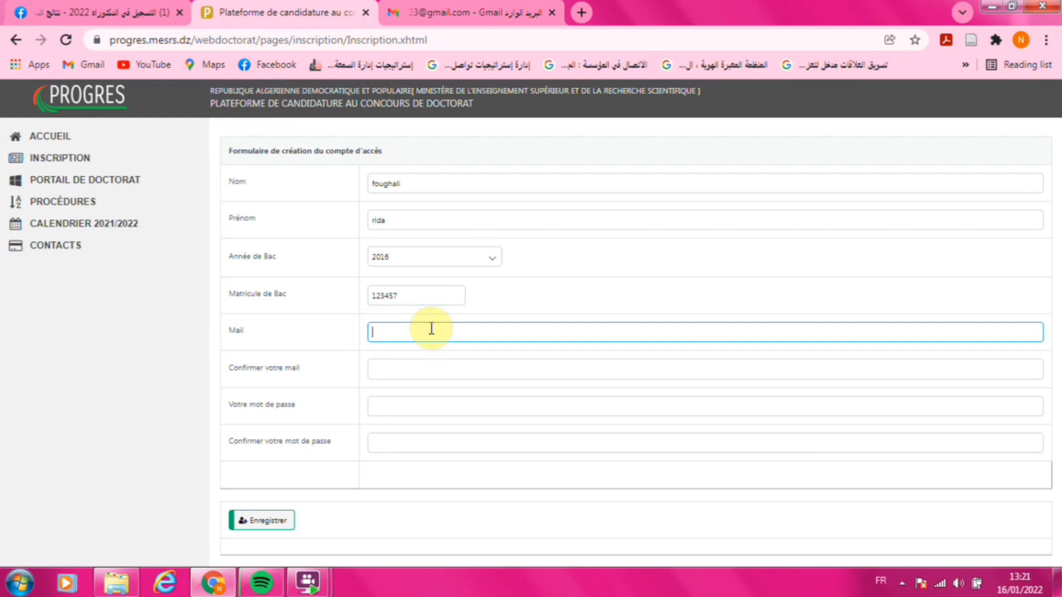
key("ctrl+v")
left_click(437, 371)
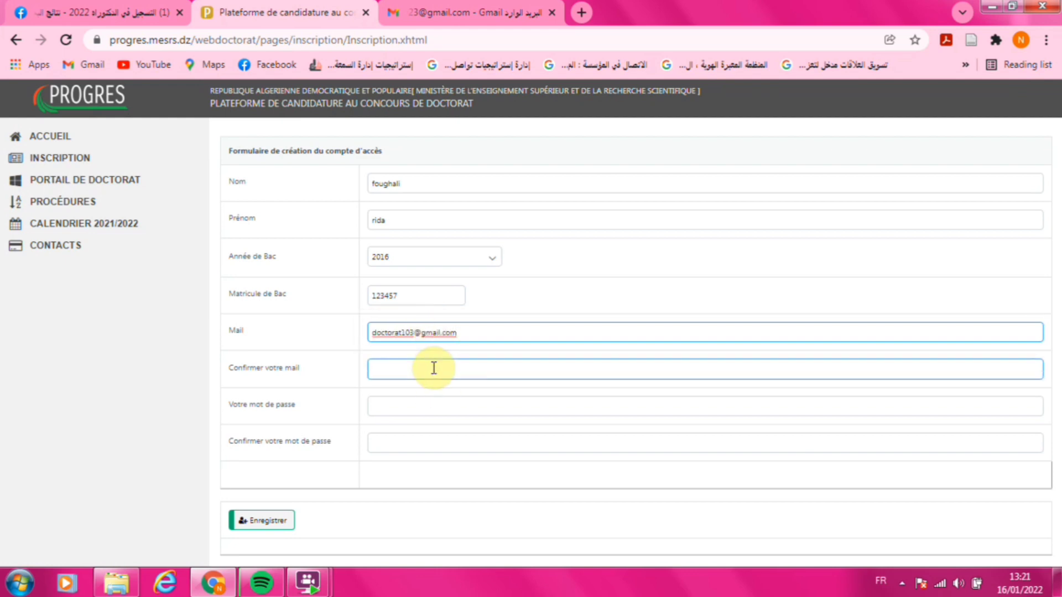
key("ctrl+v")
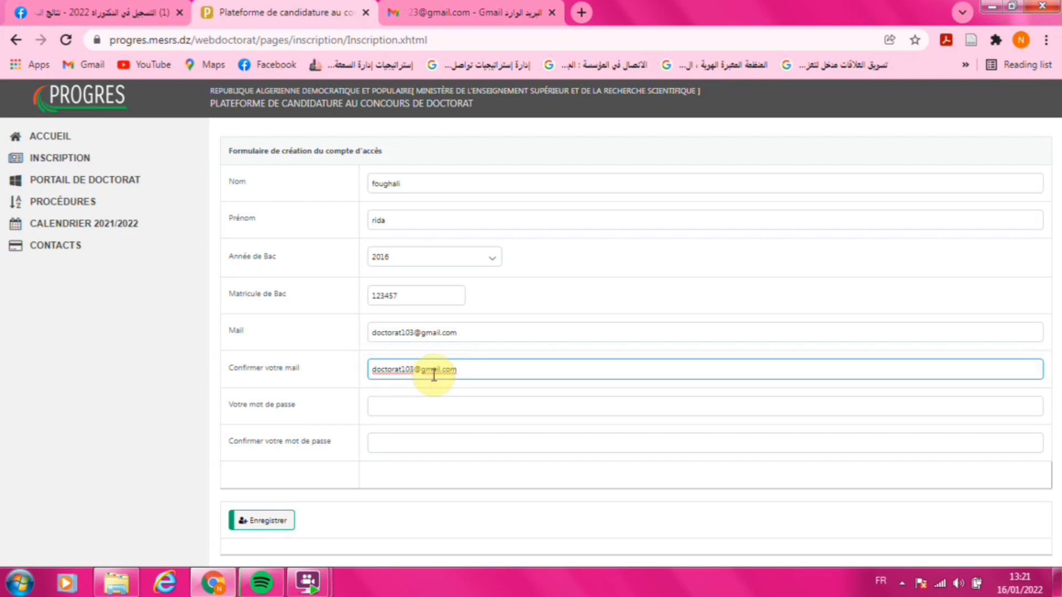
left_click(432, 406)
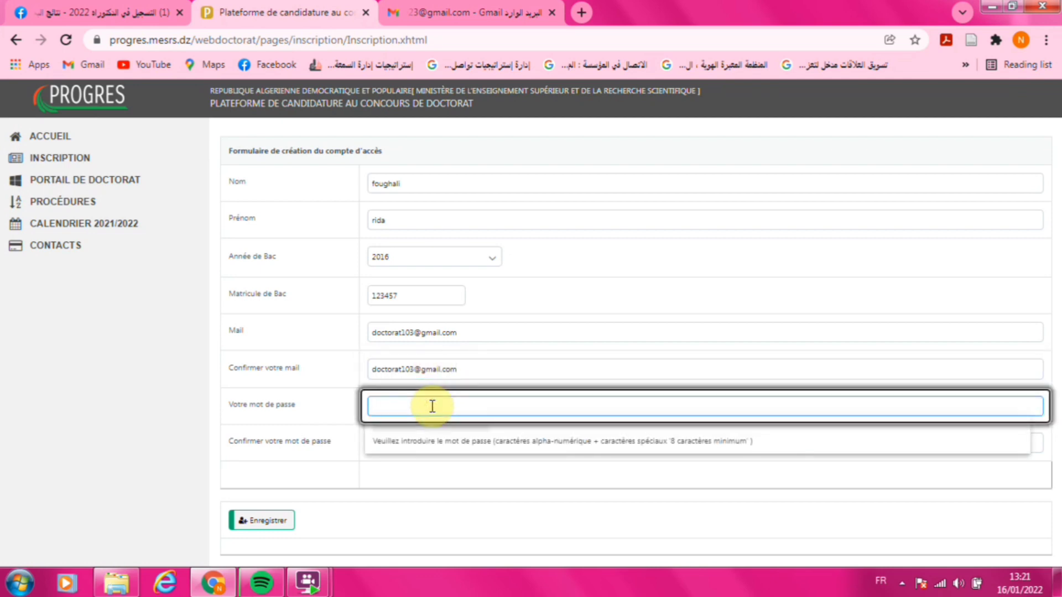
type("••")
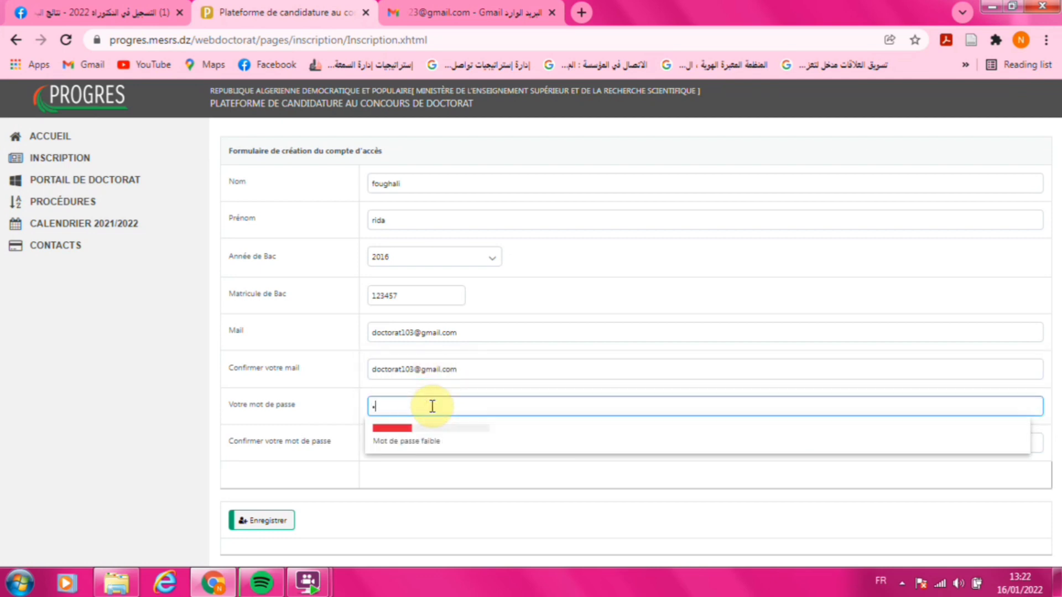
type("•••••••••••")
left_click(415, 480)
left_click(441, 443)
type("••••••")
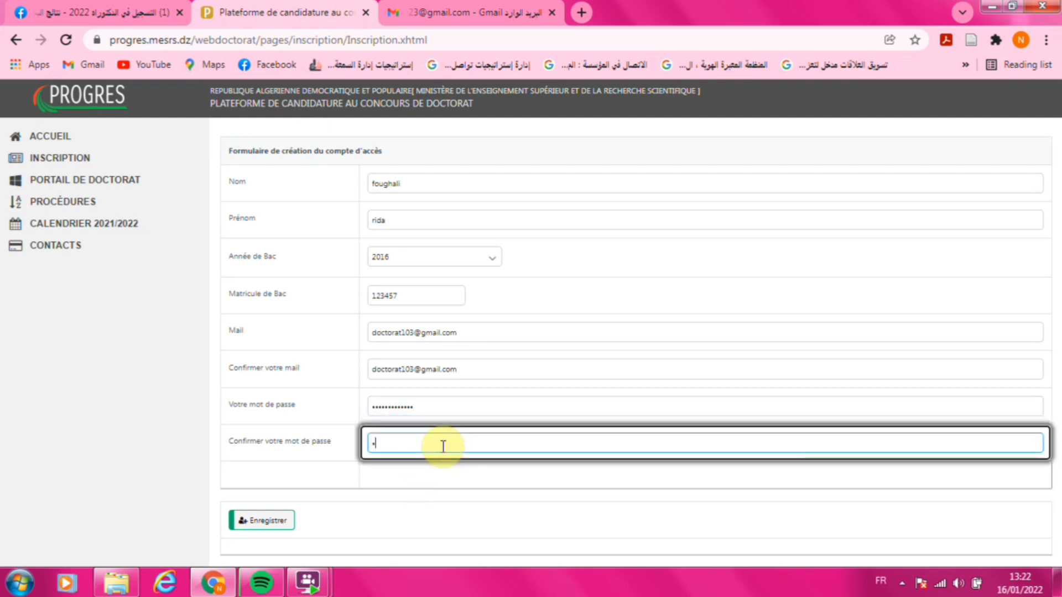
type("•••••••")
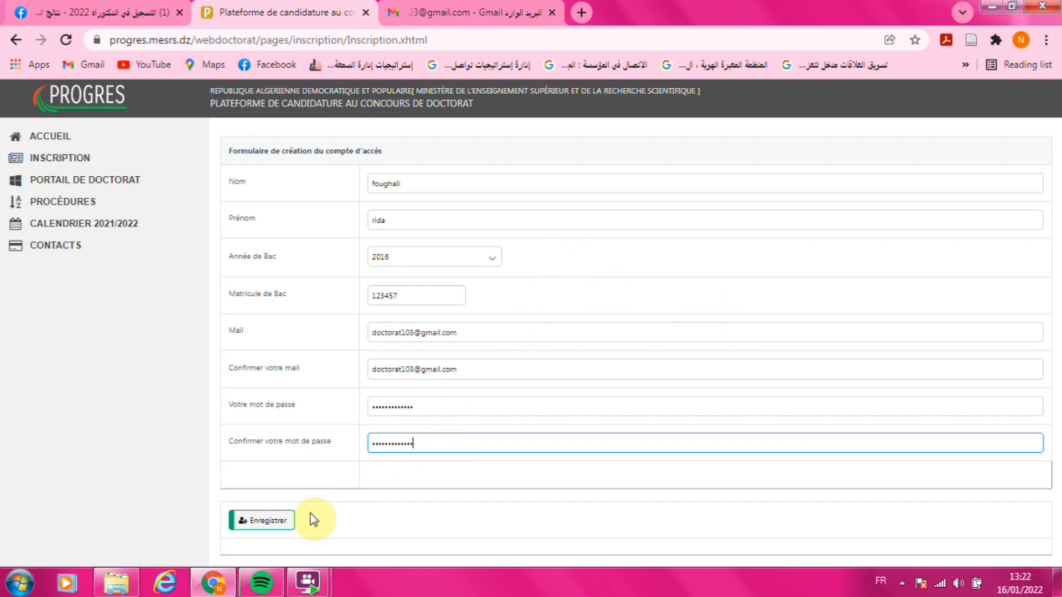
left_click(261, 523)
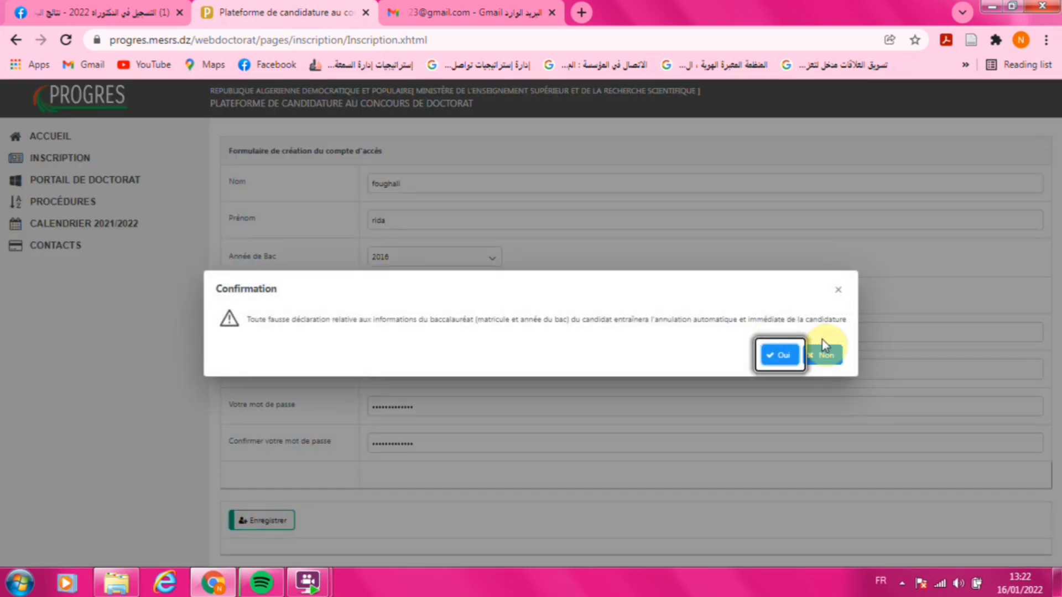
- Accept the bac declaration warning, download the account summary PDF, and go to MON DOSSIER
left_click(778, 355)
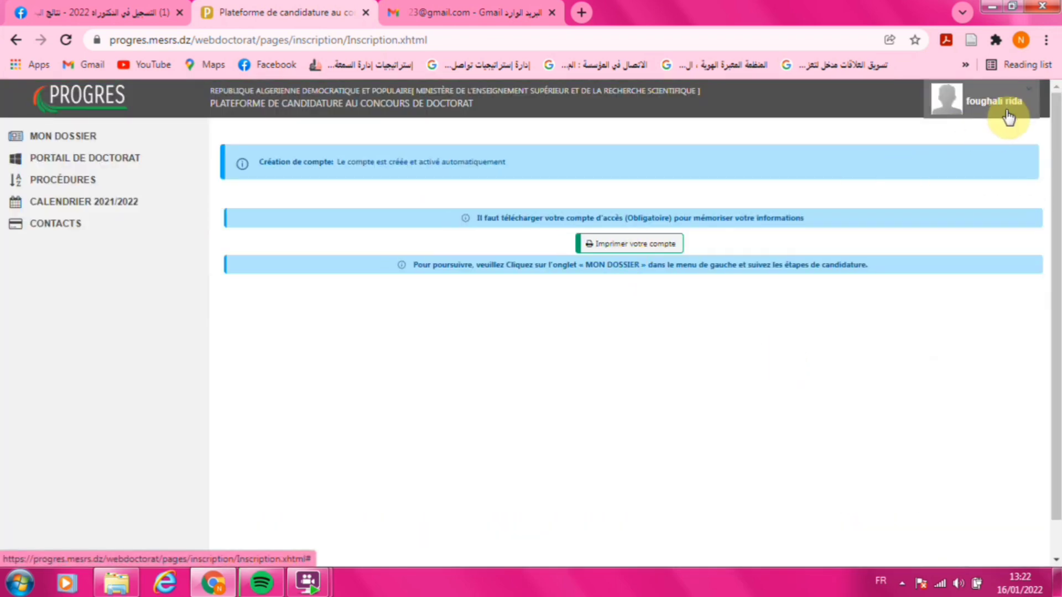
left_click(619, 250)
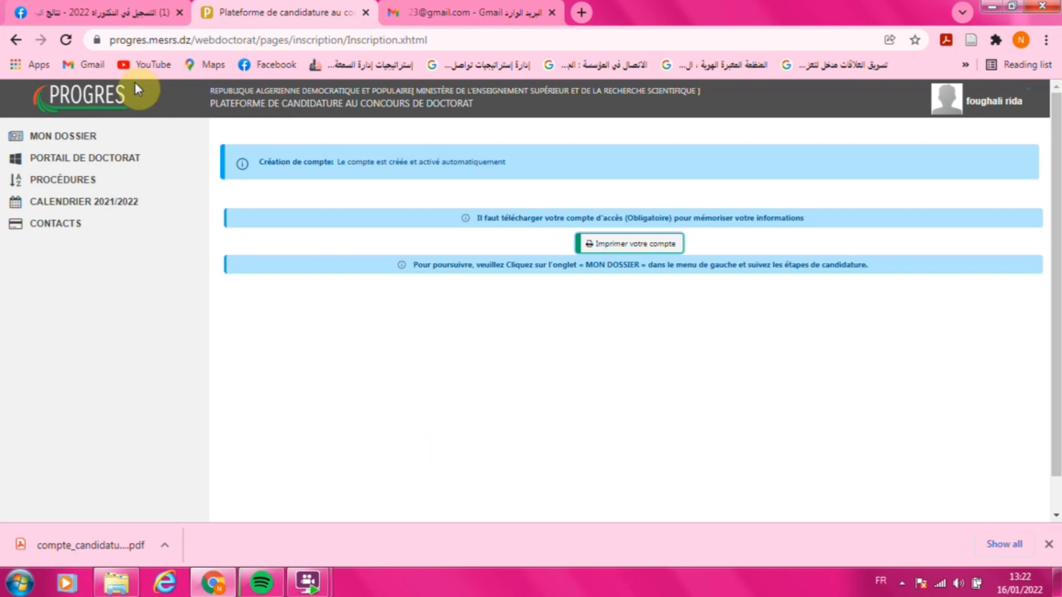
left_click(77, 136)
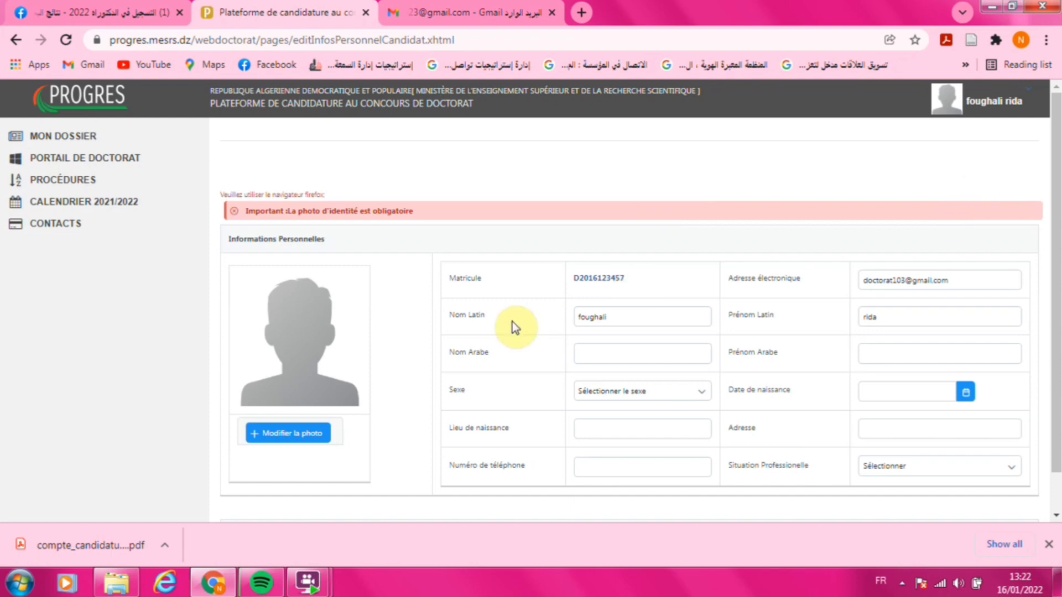
- Replace the identity photo with the personal JPEG from the D:\doc folder
left_click(297, 435)
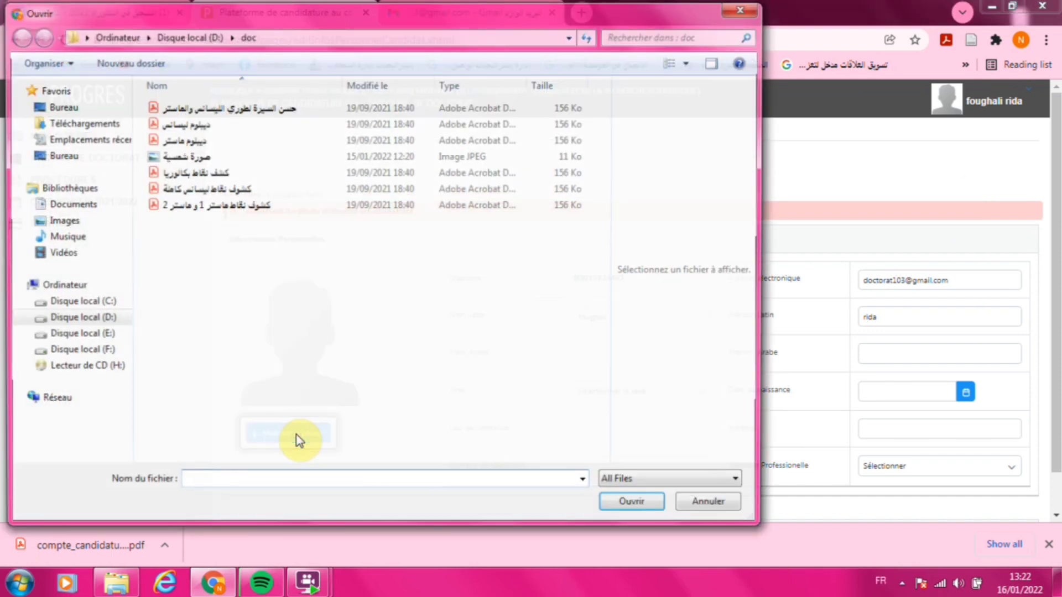
double_click(247, 160)
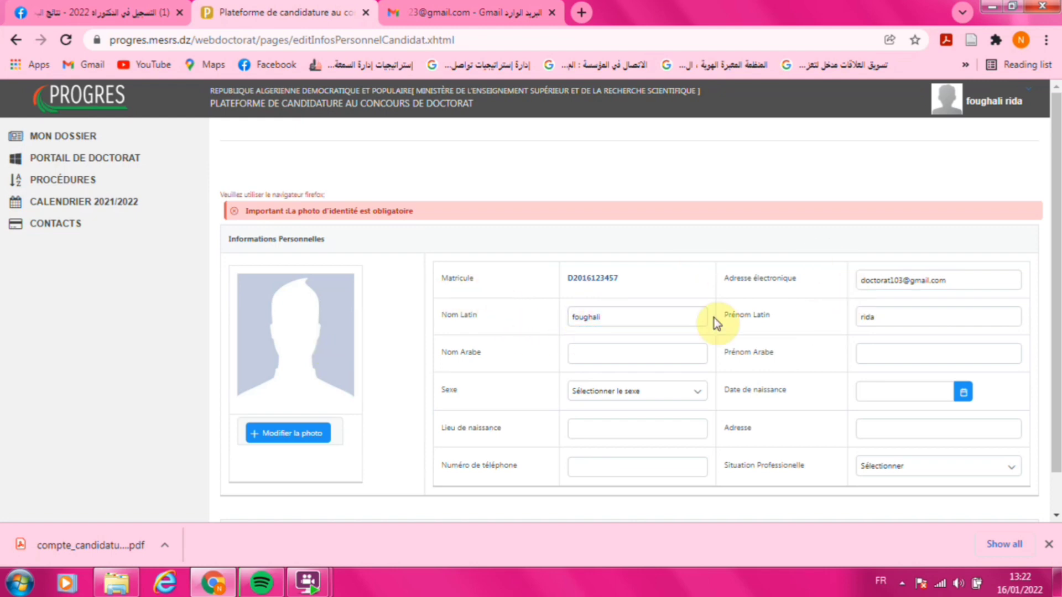
left_click(618, 354)
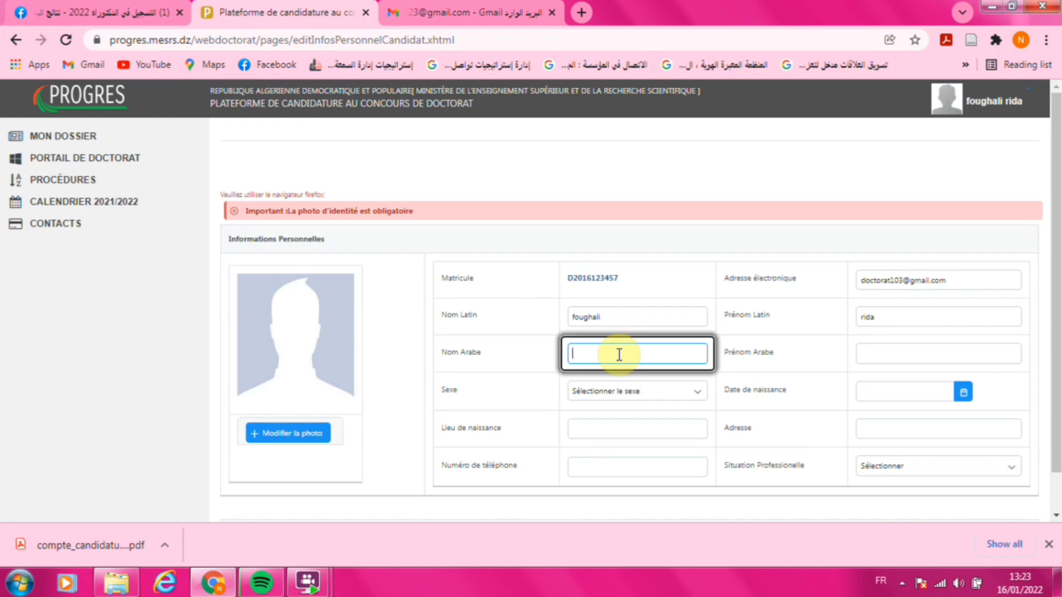
- Enter the Arabic last and first names, set sex to Homme and birth date day 11, 1997
key("alt+shift")
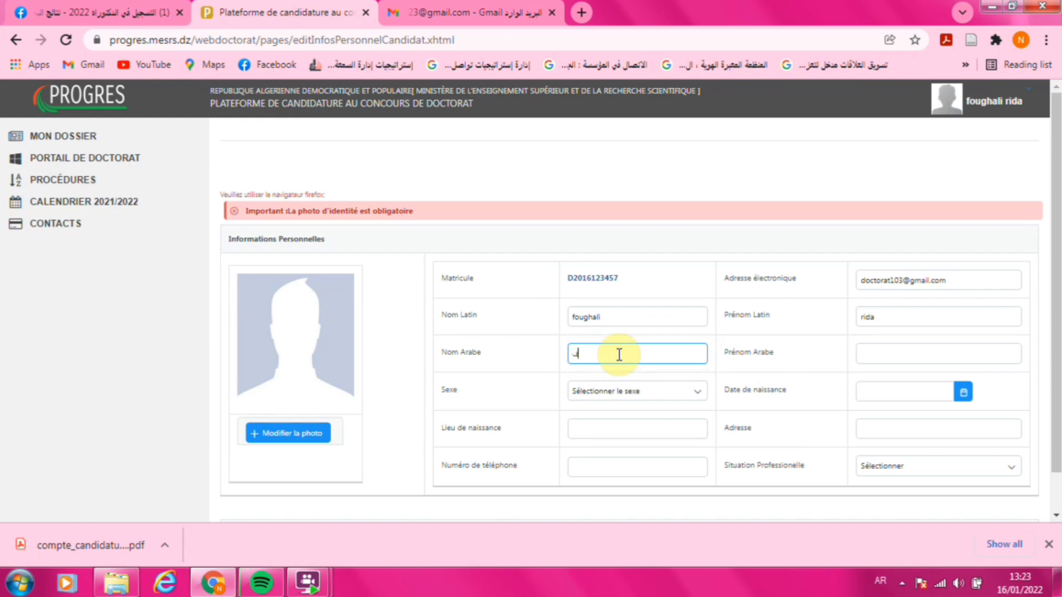
left_click(926, 354)
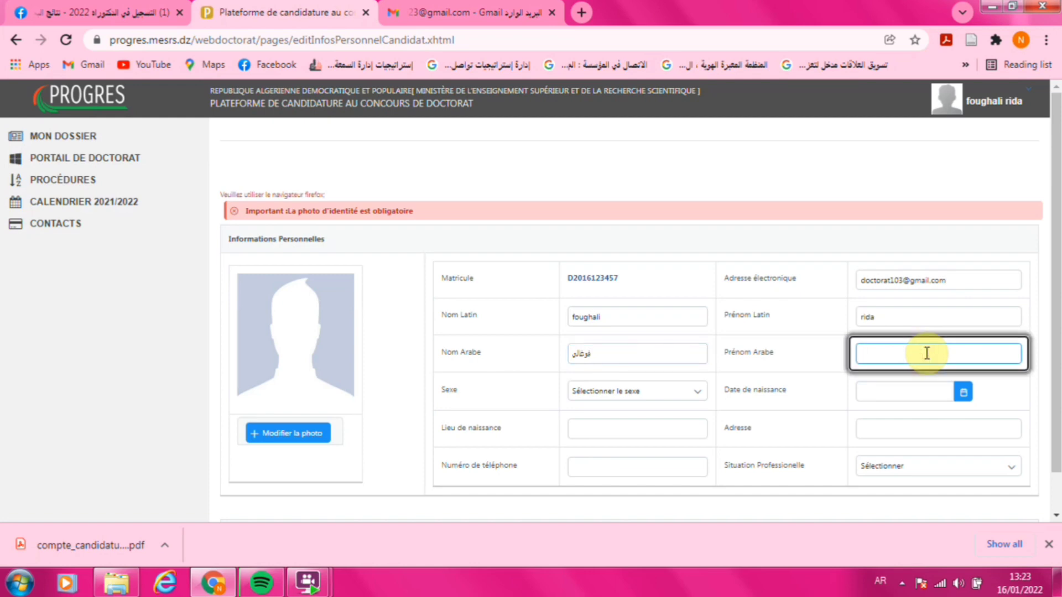
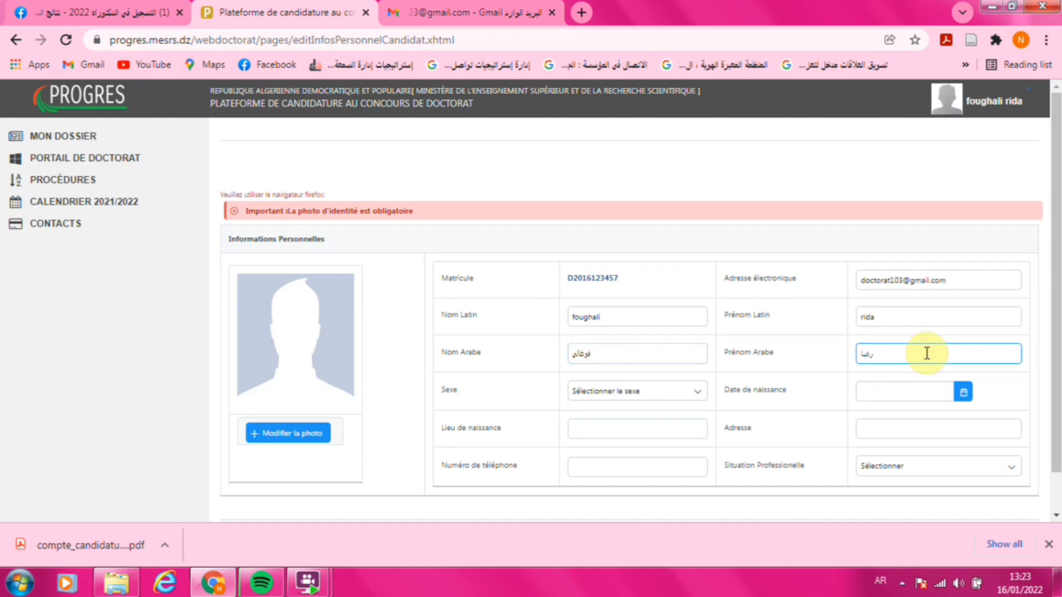
left_click(694, 393)
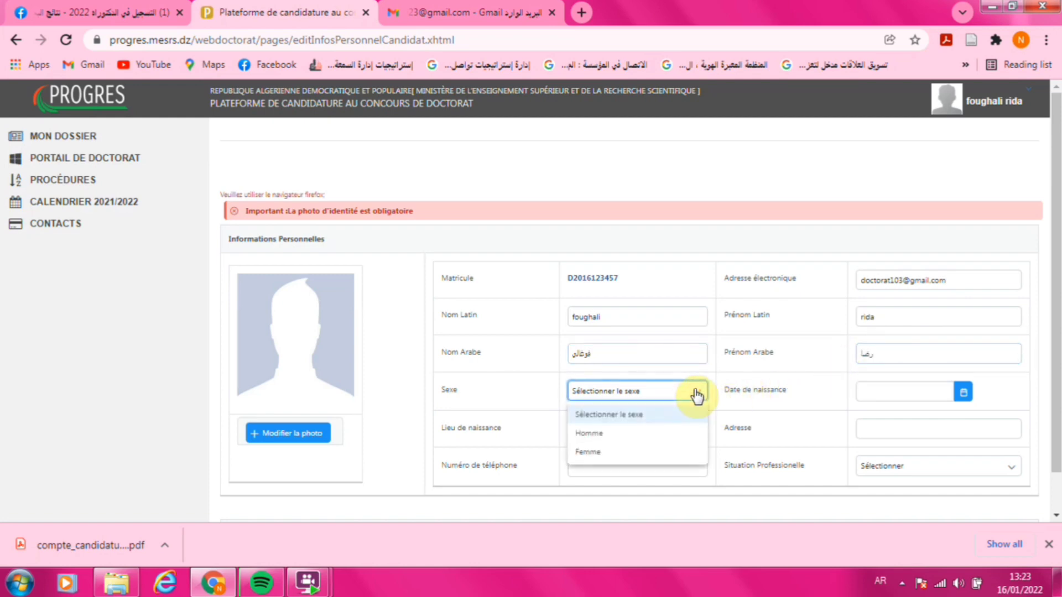
left_click(605, 434)
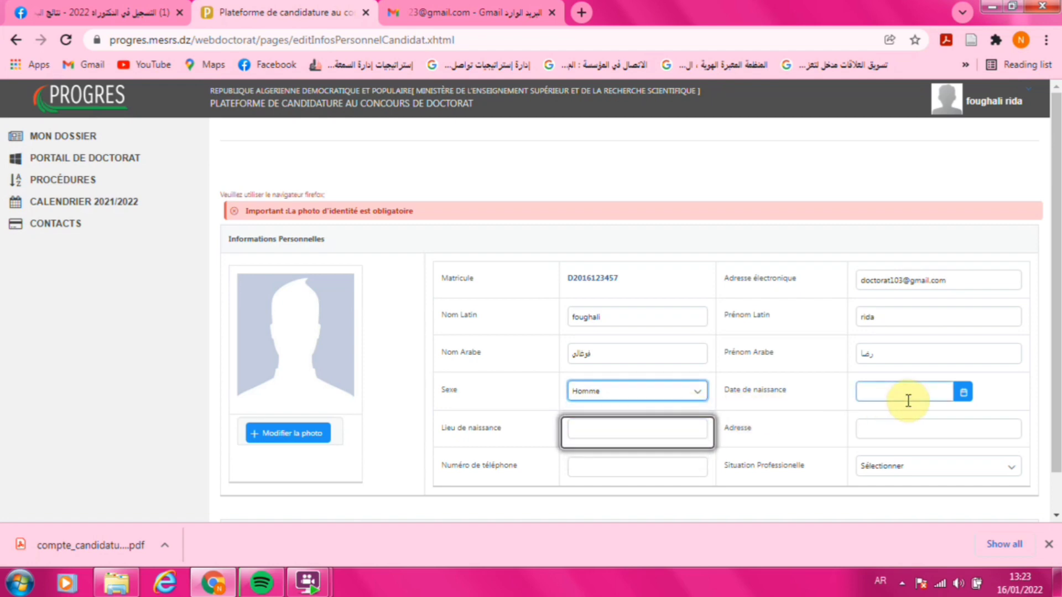
left_click(963, 394)
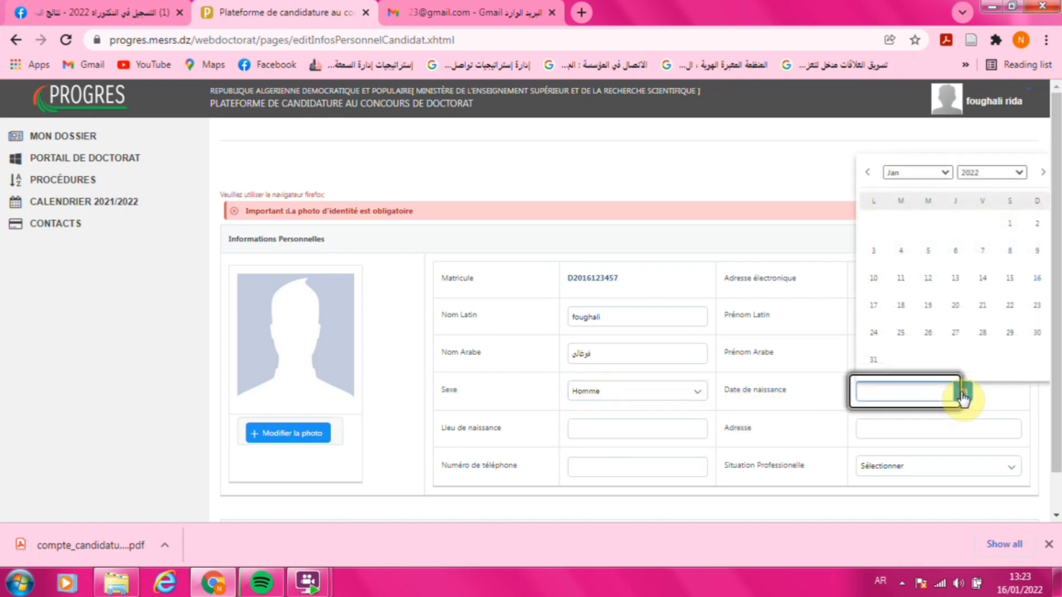
left_click(901, 278)
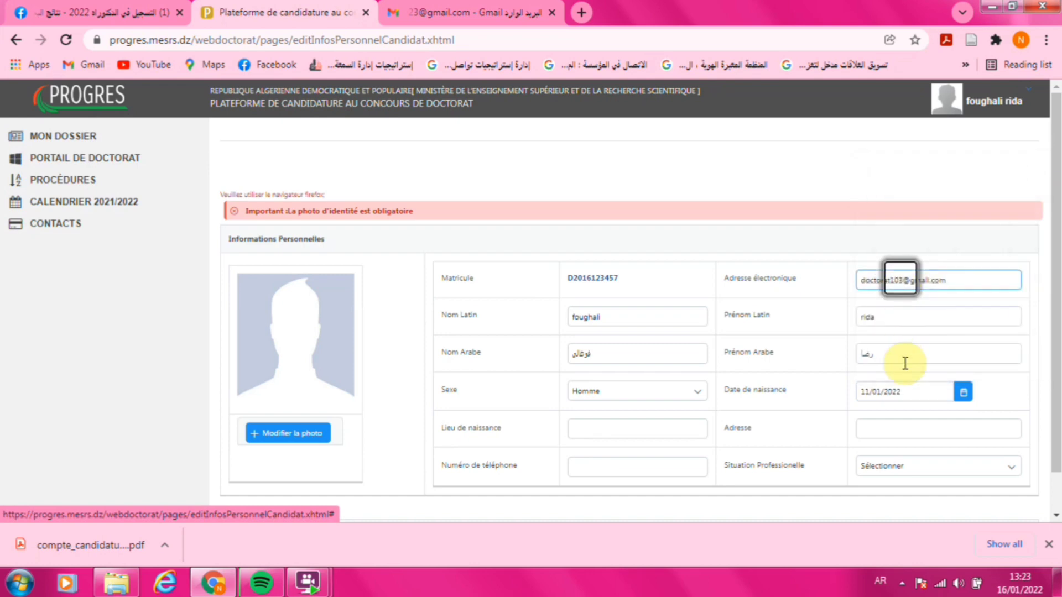
double_click(886, 392)
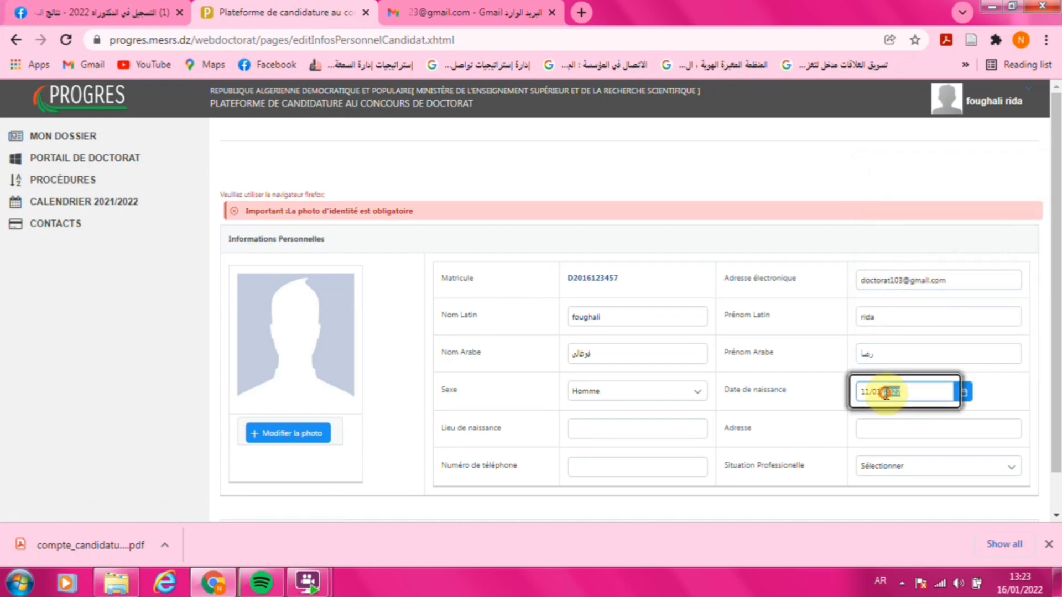
type("1997")
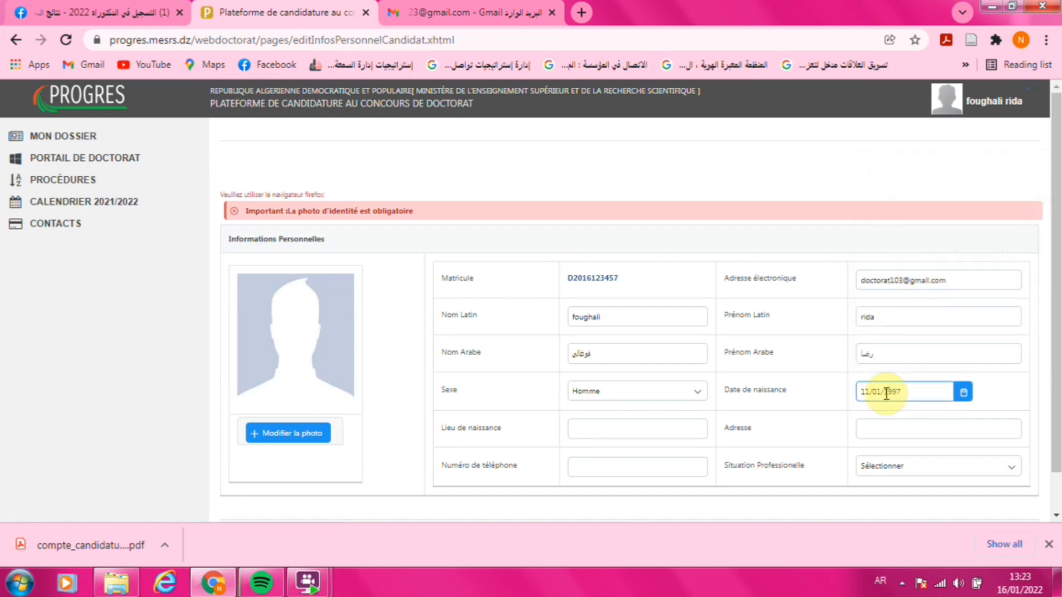
- Fill in the birthplace, address and phone number, and set the professional situation to Etudiant
left_click(600, 431)
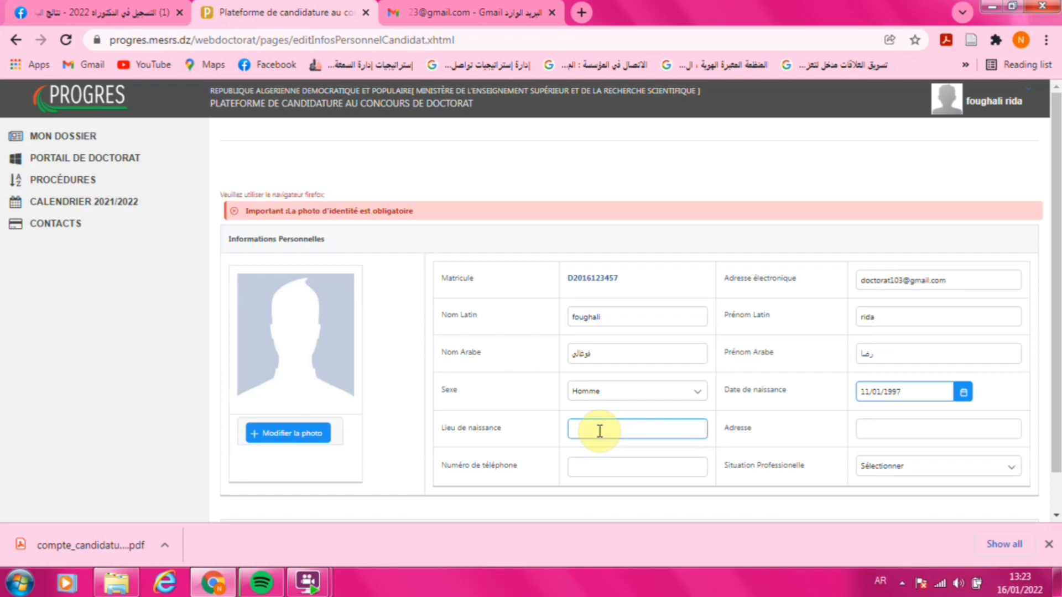
left_click(599, 431)
type("ا")
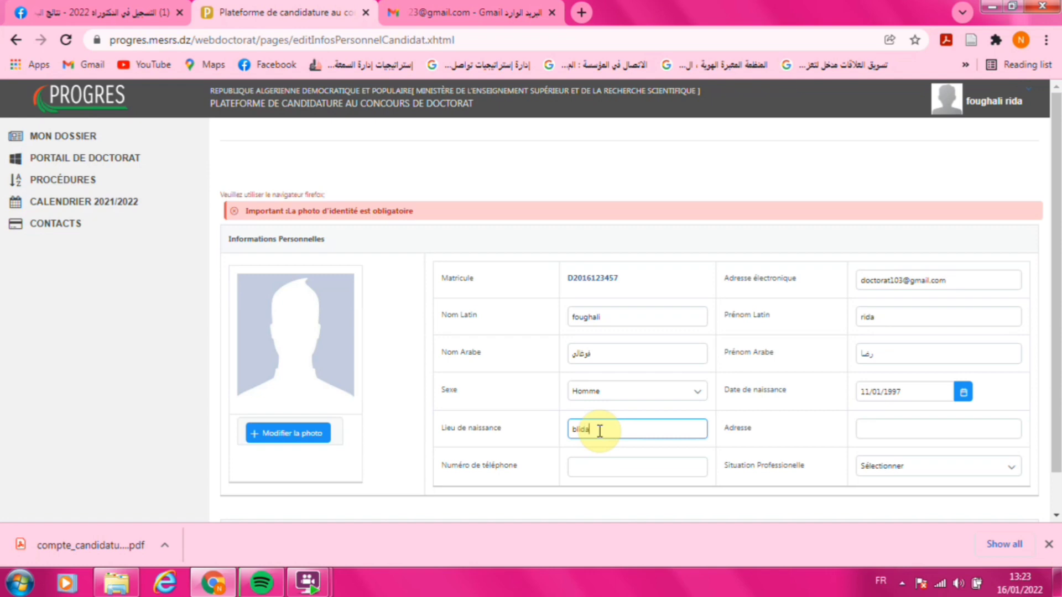
left_click(901, 432)
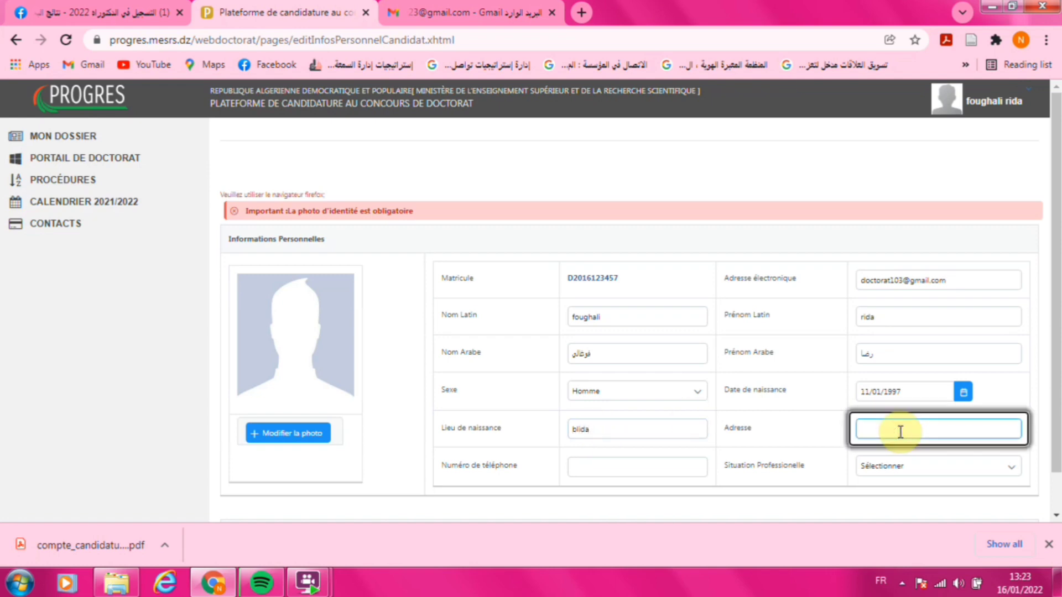
type("setif")
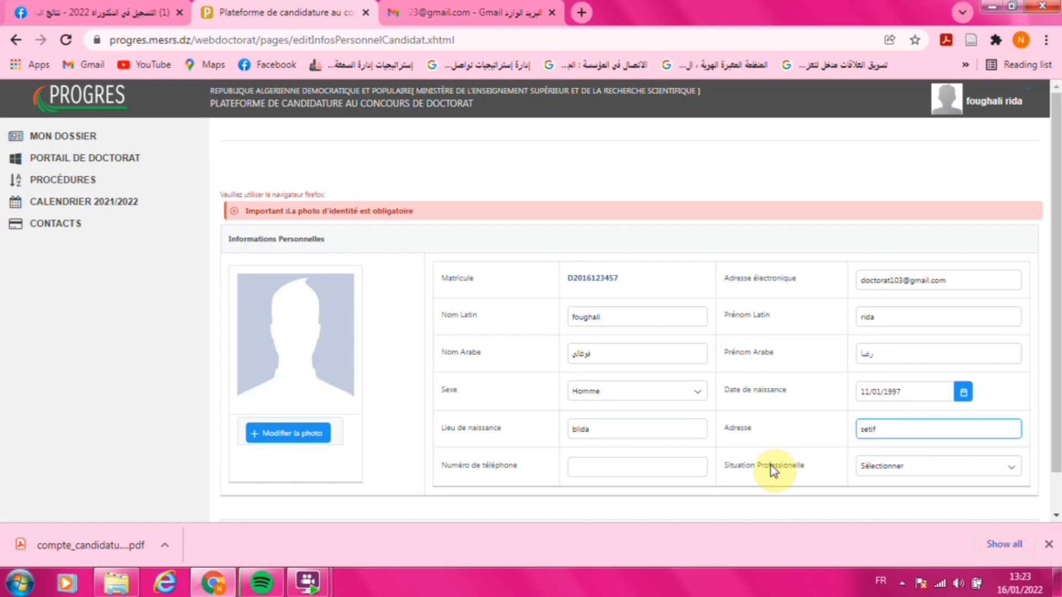
left_click(646, 467)
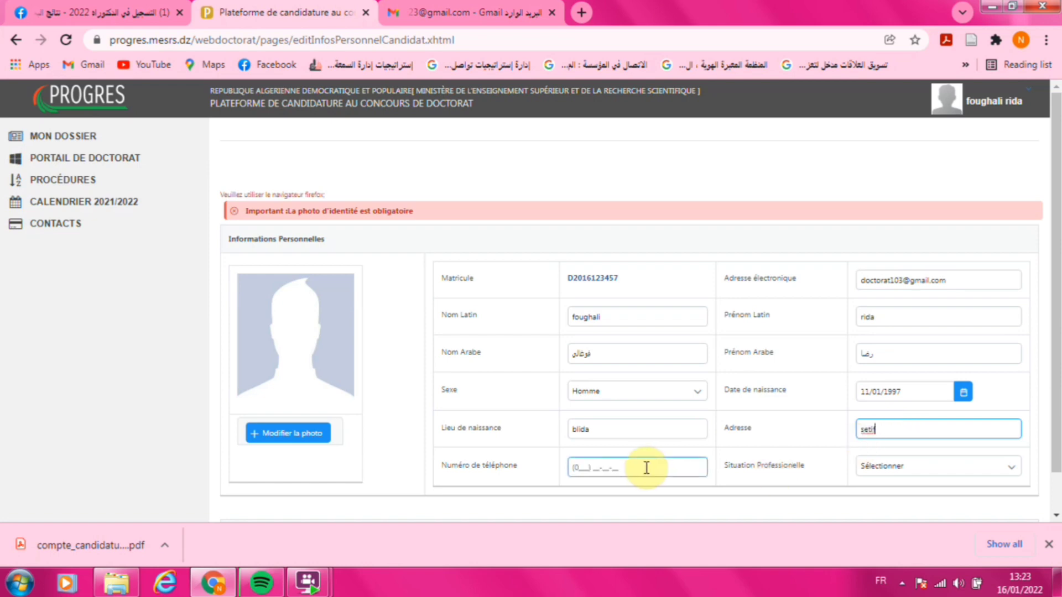
left_click(578, 466)
type("666) 66-66-66")
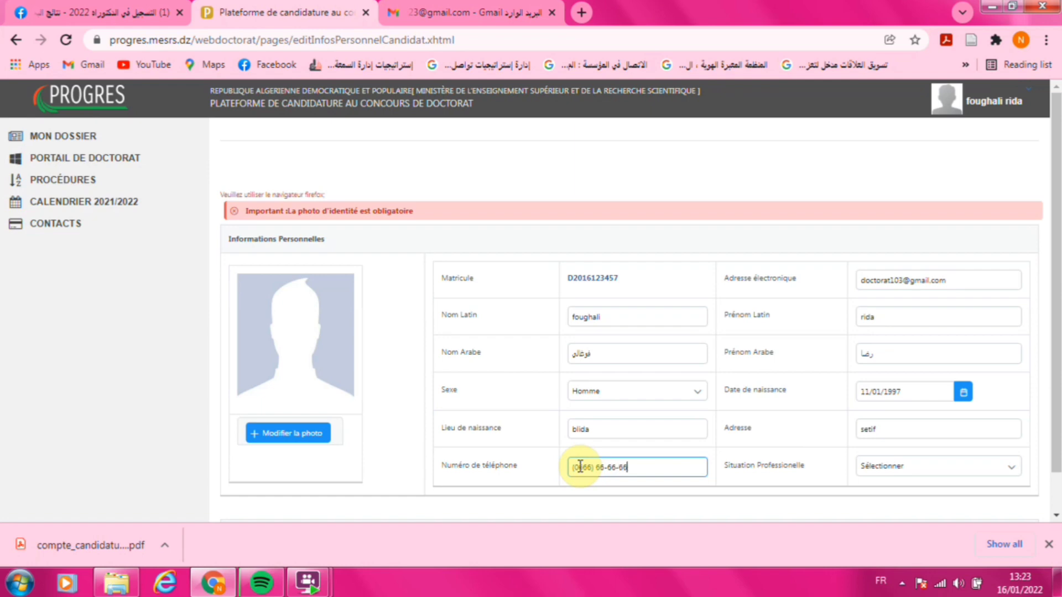
left_click(923, 469)
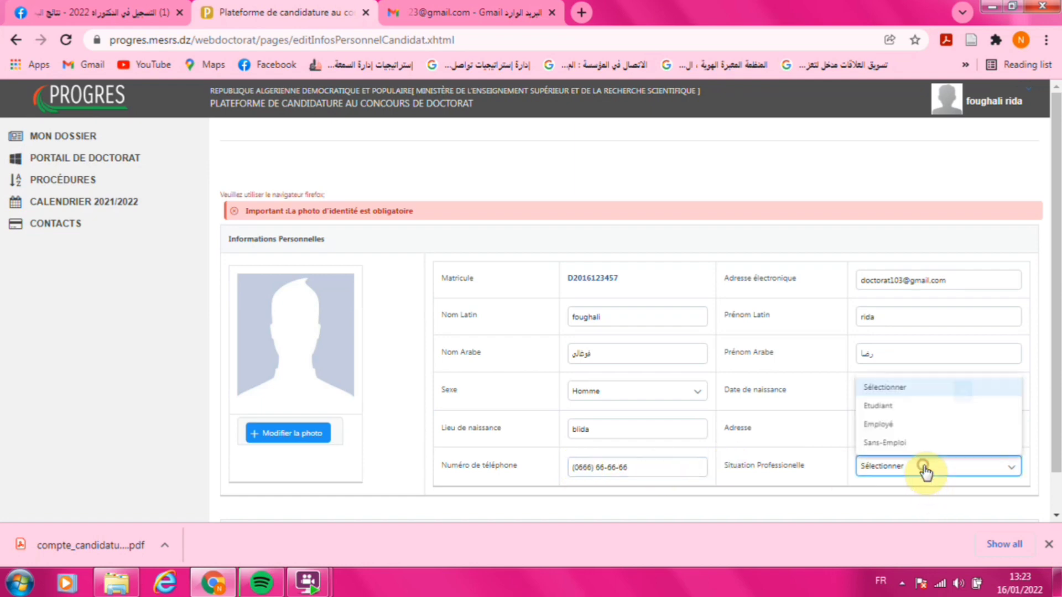
left_click(900, 407)
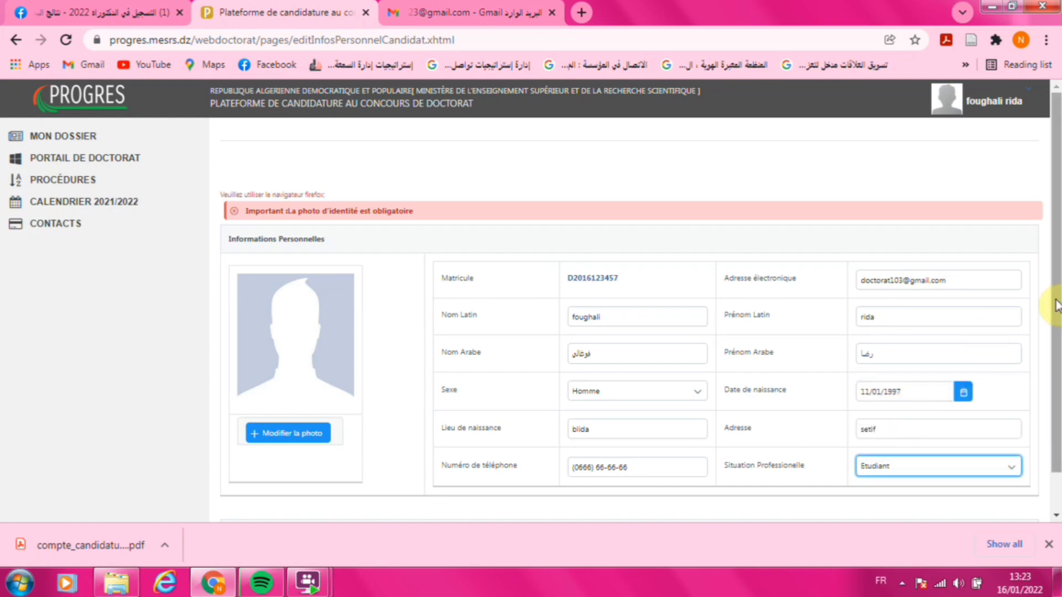
left_click_drag(1056, 307, 1057, 380)
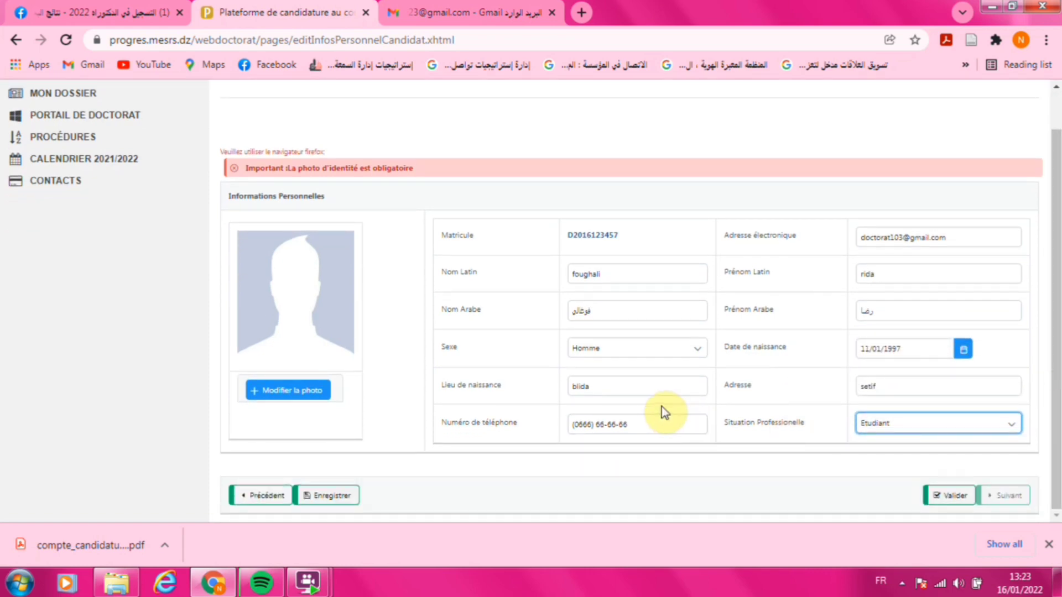
- Save the personal information form and validate it so it becomes read-only
left_click(323, 501)
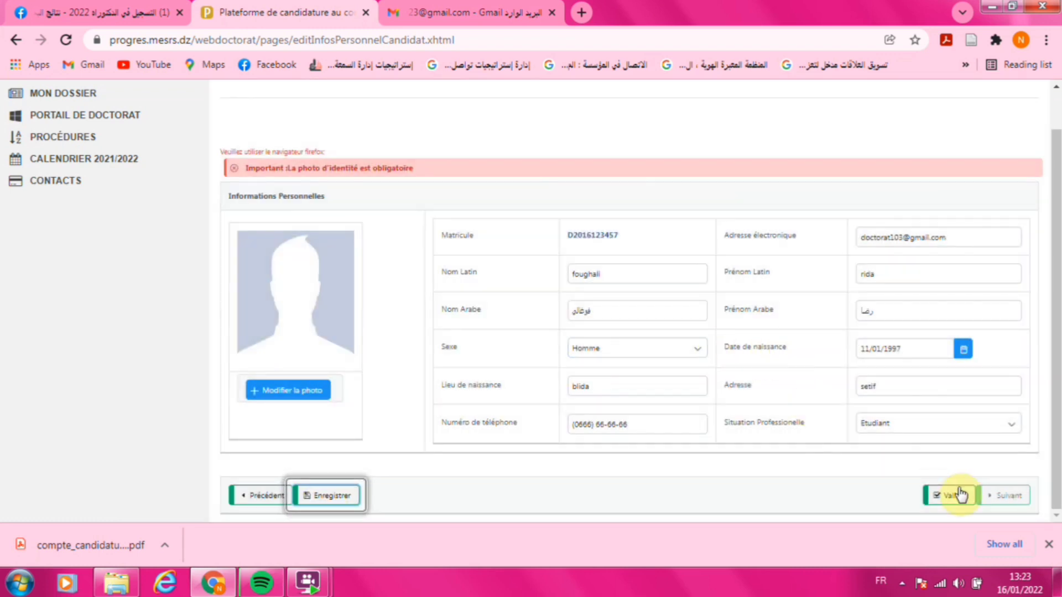
left_click(961, 494)
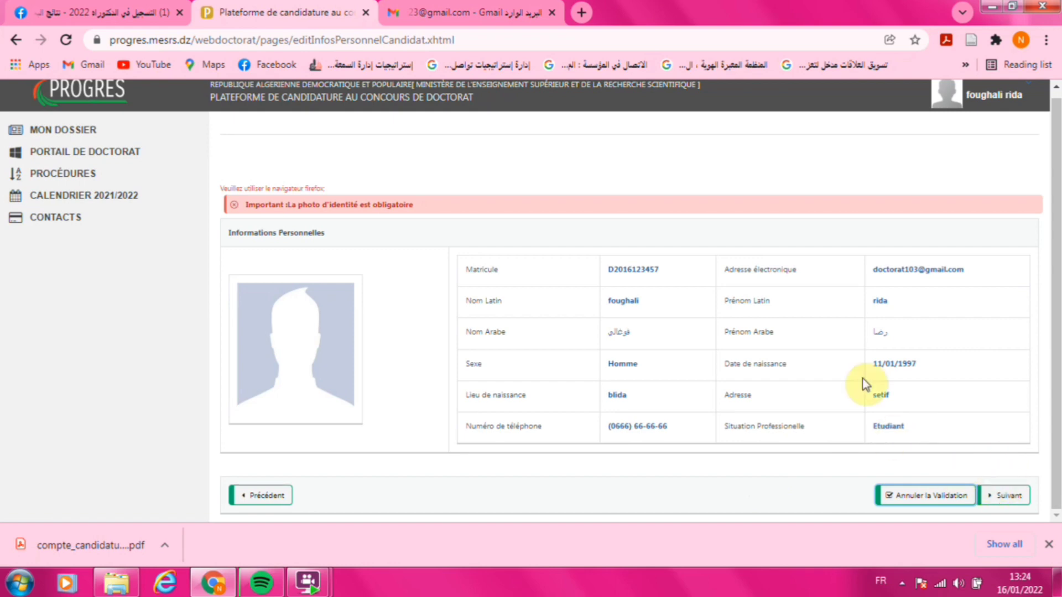
- On the cursus page, choose LMD, Université d'Oum El Bouaghi and graduation year 2021
left_click(994, 501)
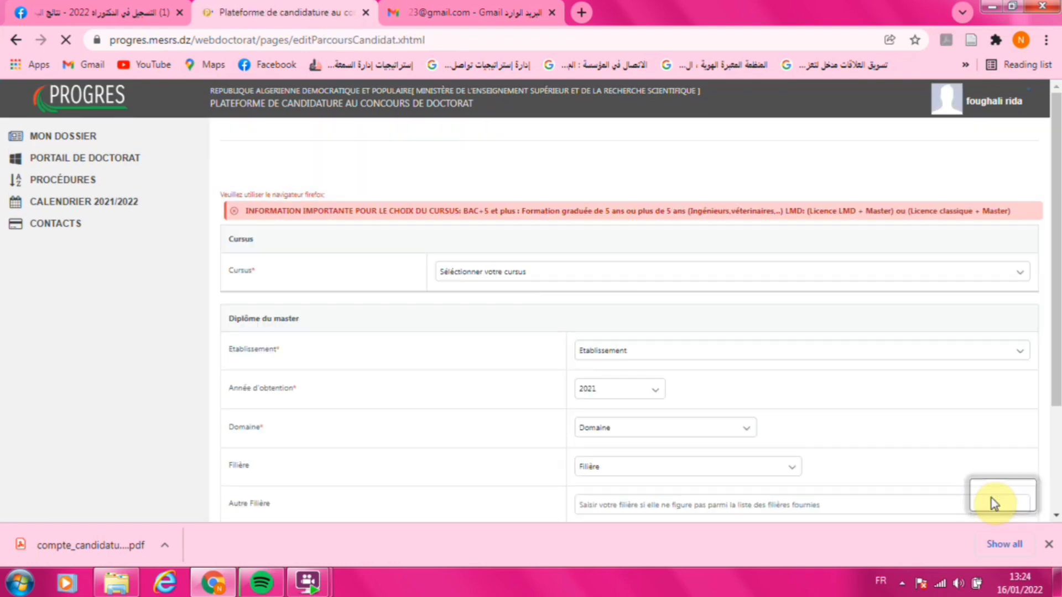
left_click_drag(1055, 224, 1057, 263)
left_click(514, 218)
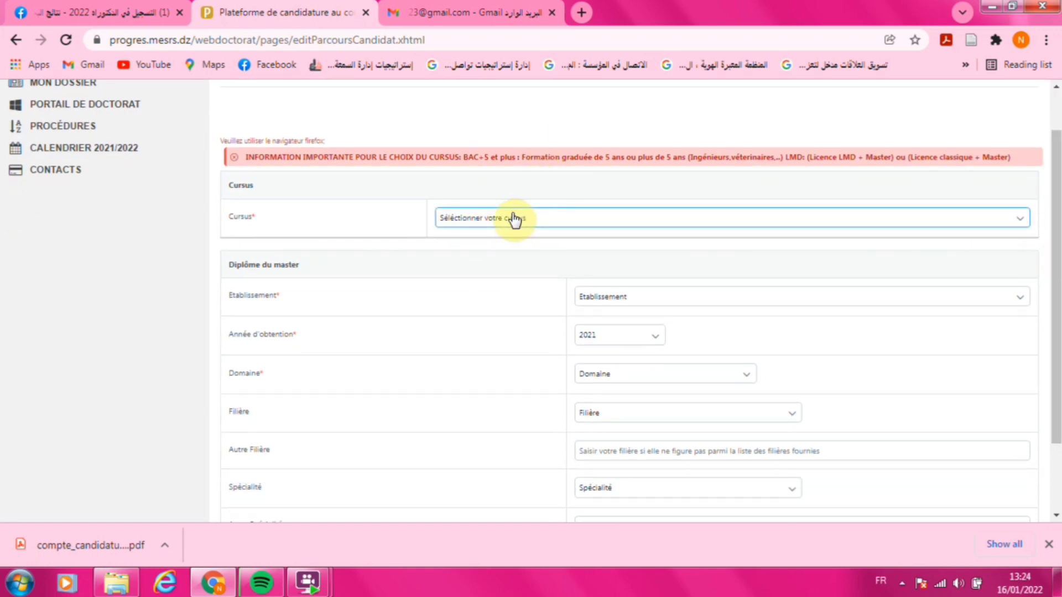
left_click(1018, 221)
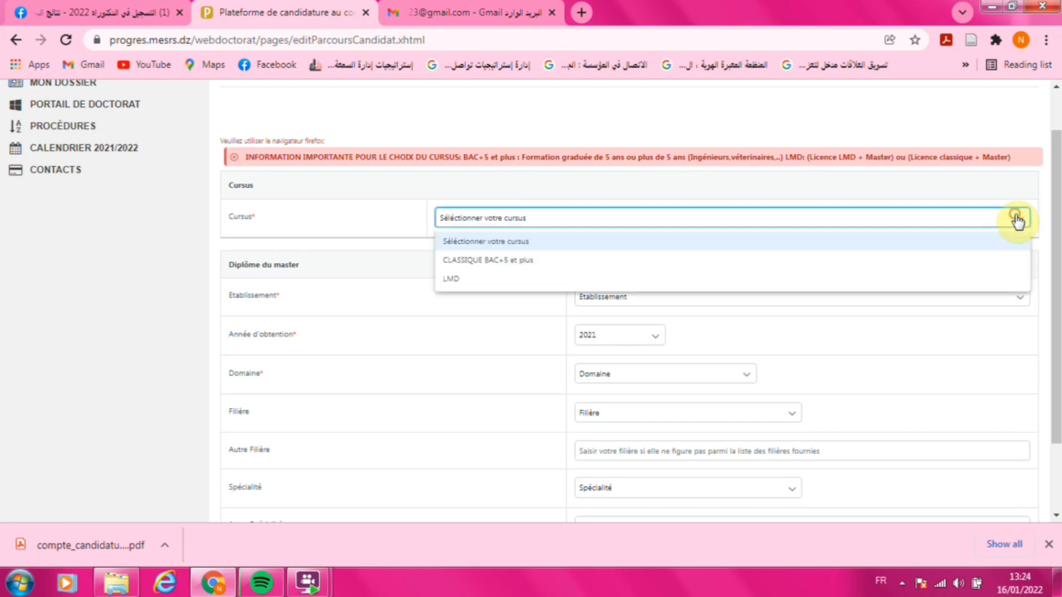
left_click(520, 282)
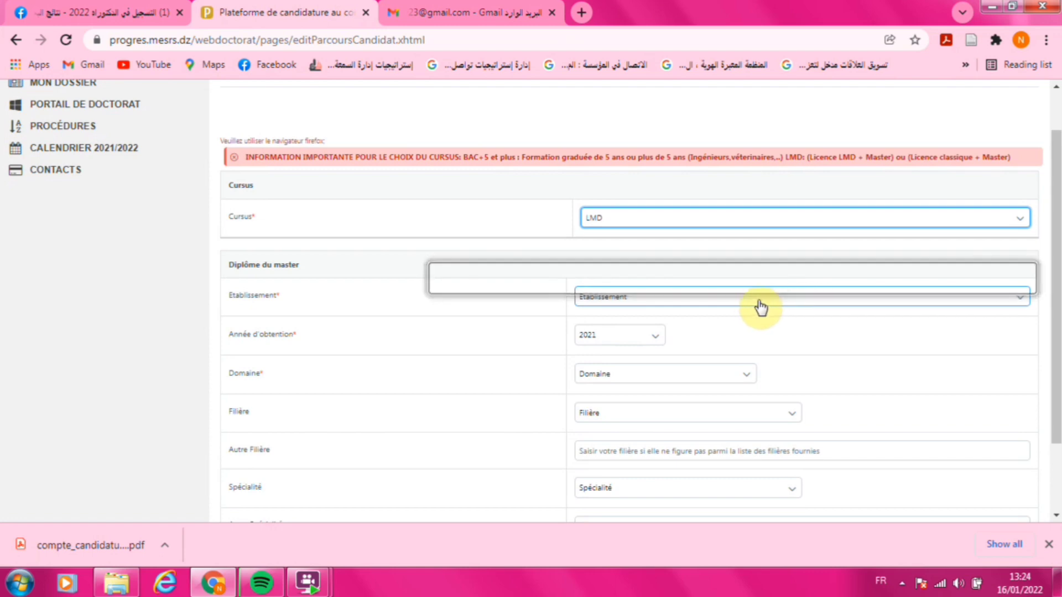
left_click(670, 303)
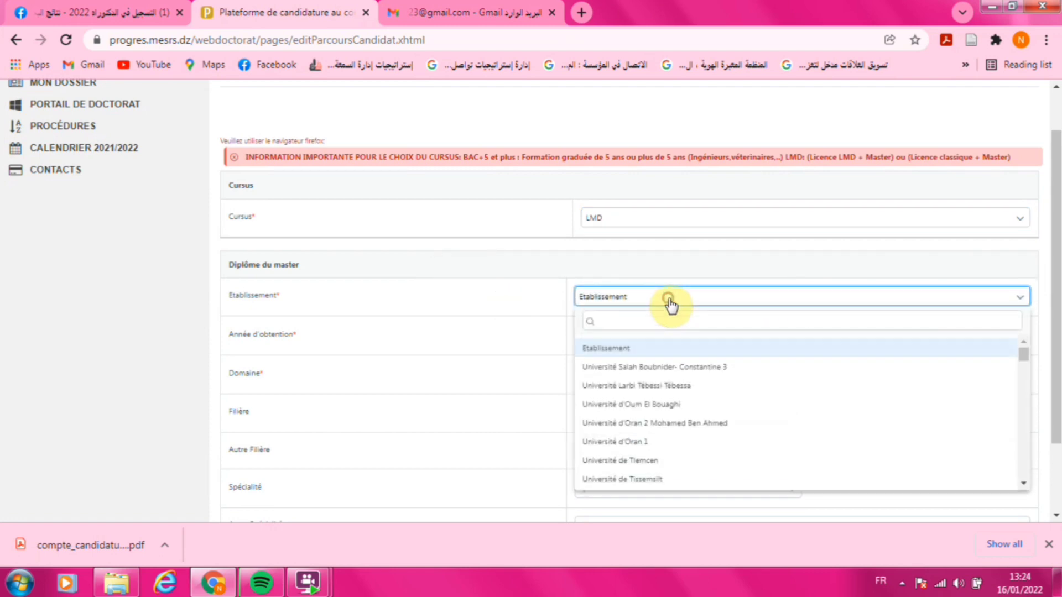
left_click(695, 411)
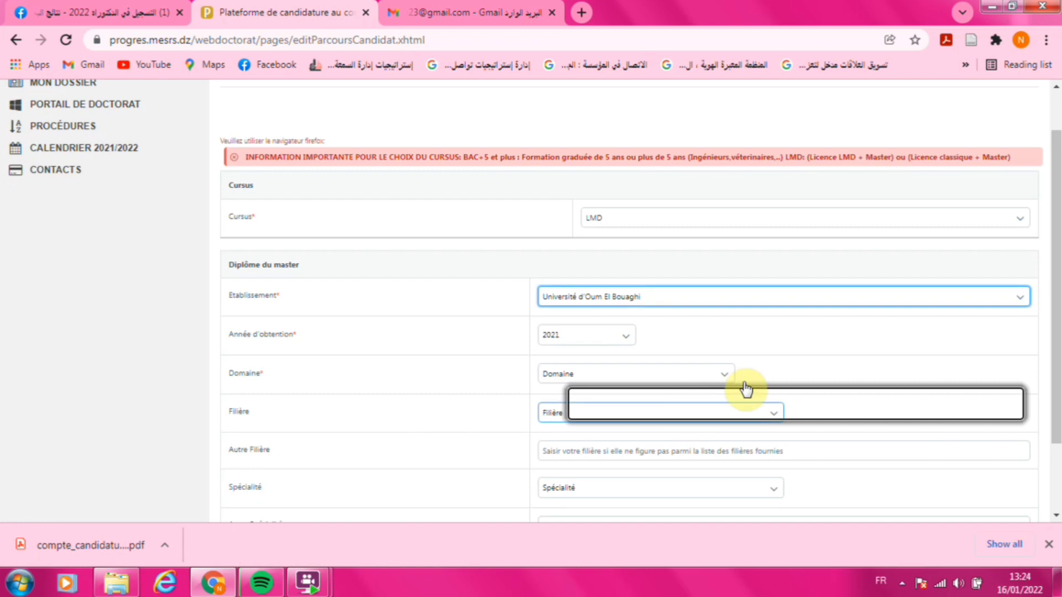
left_click(625, 335)
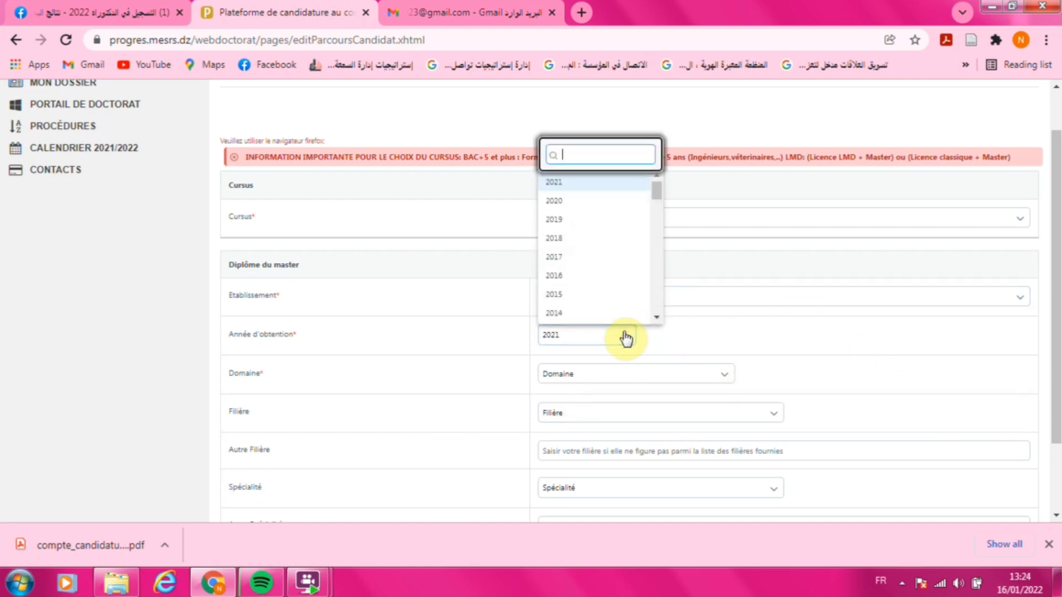
left_click(571, 182)
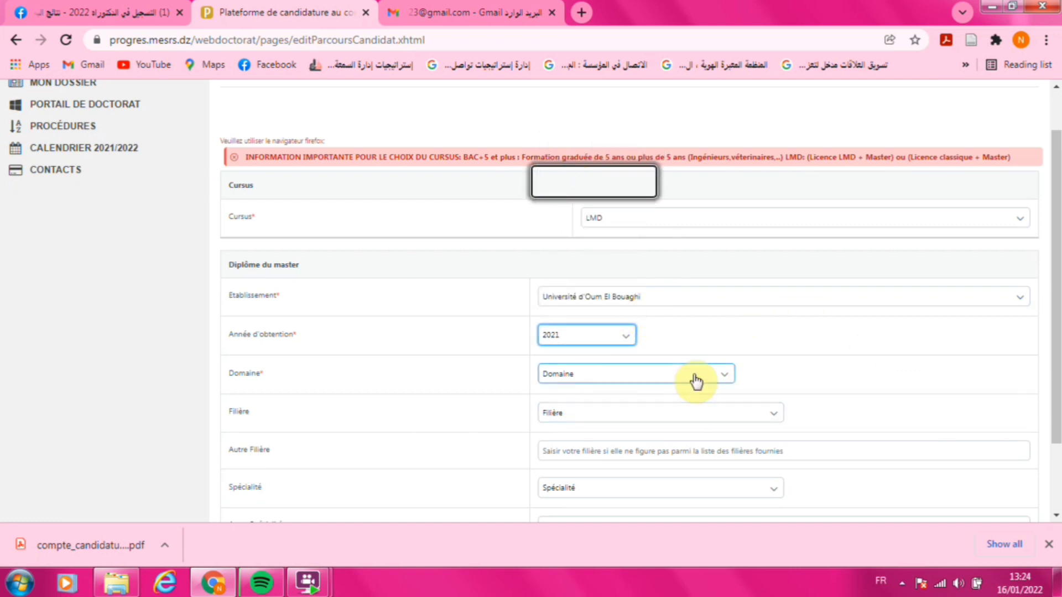
- Pick Sciences Humaines et Sociales as the domain and sciences sociales as the filière
left_click(696, 380)
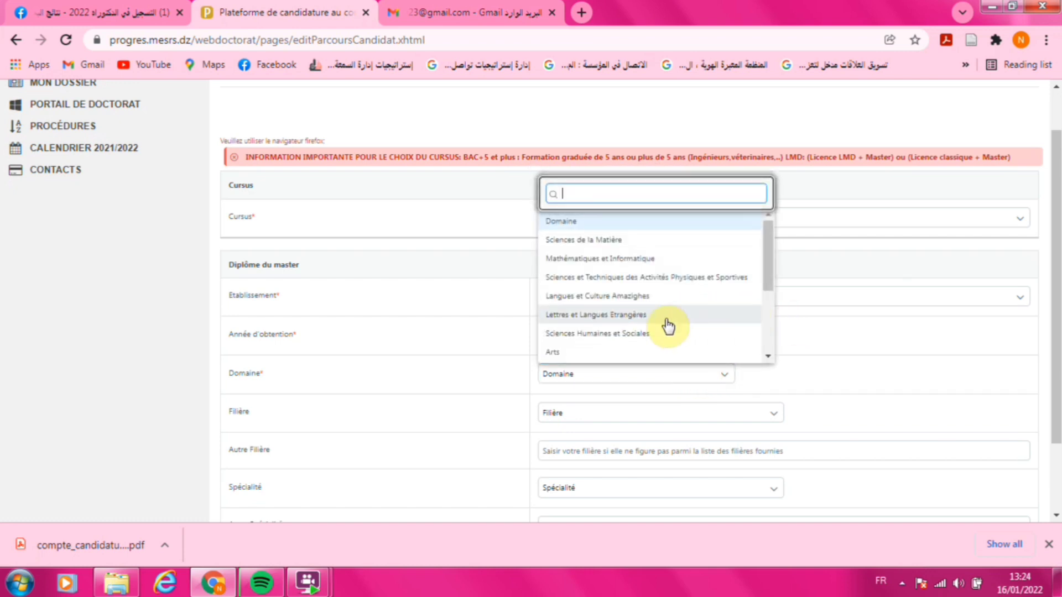
left_click(625, 335)
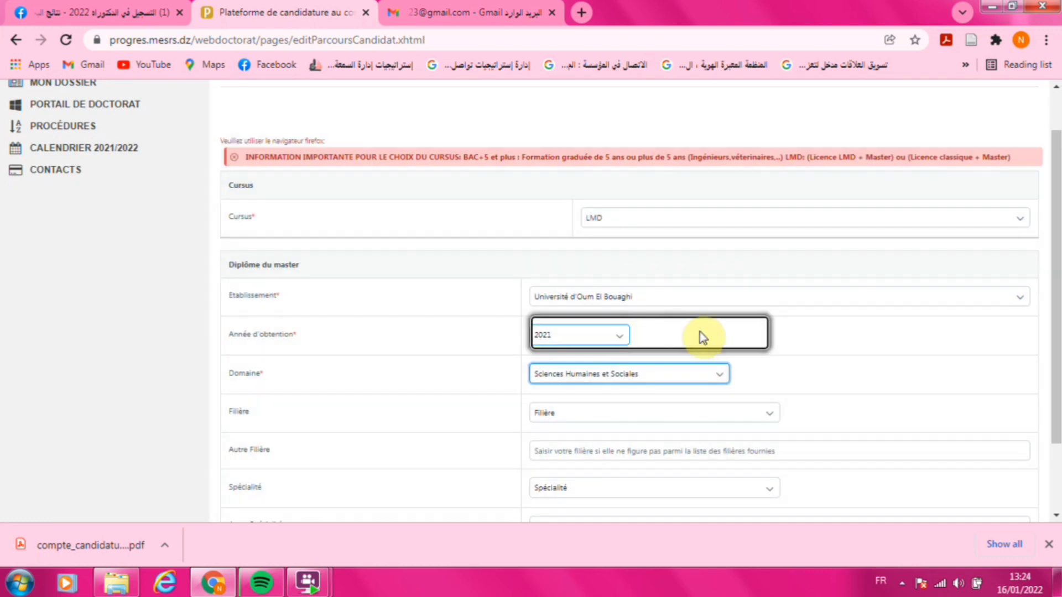
left_click(764, 414)
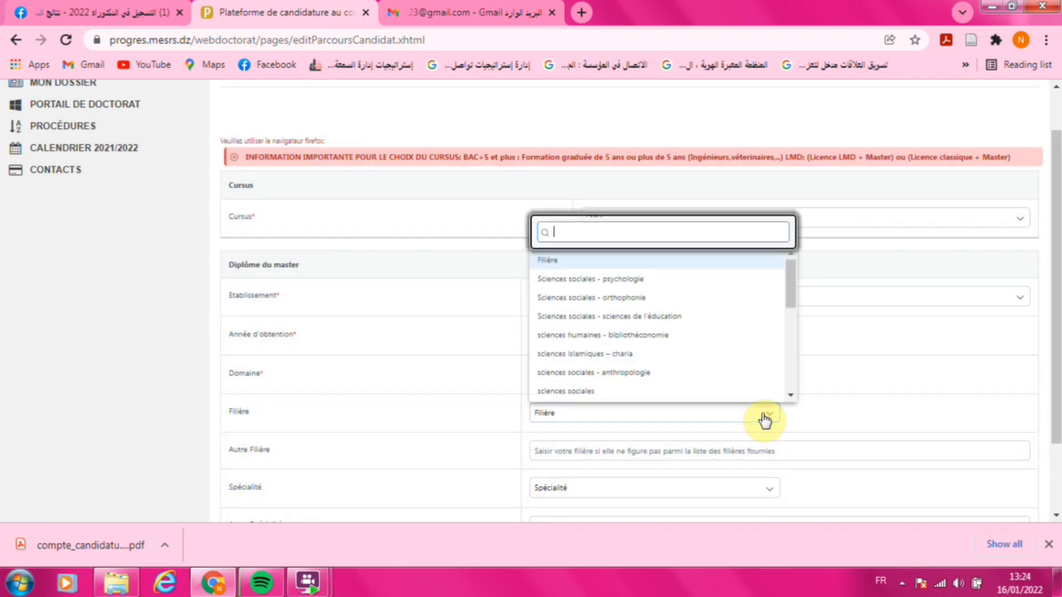
left_click(617, 392)
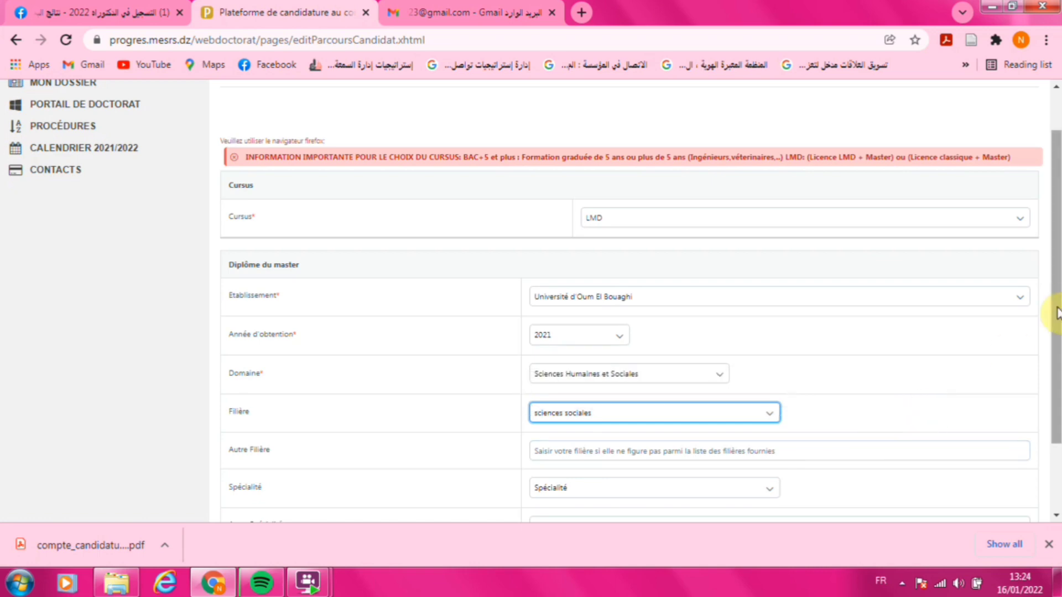
left_click_drag(1056, 307, 1055, 376)
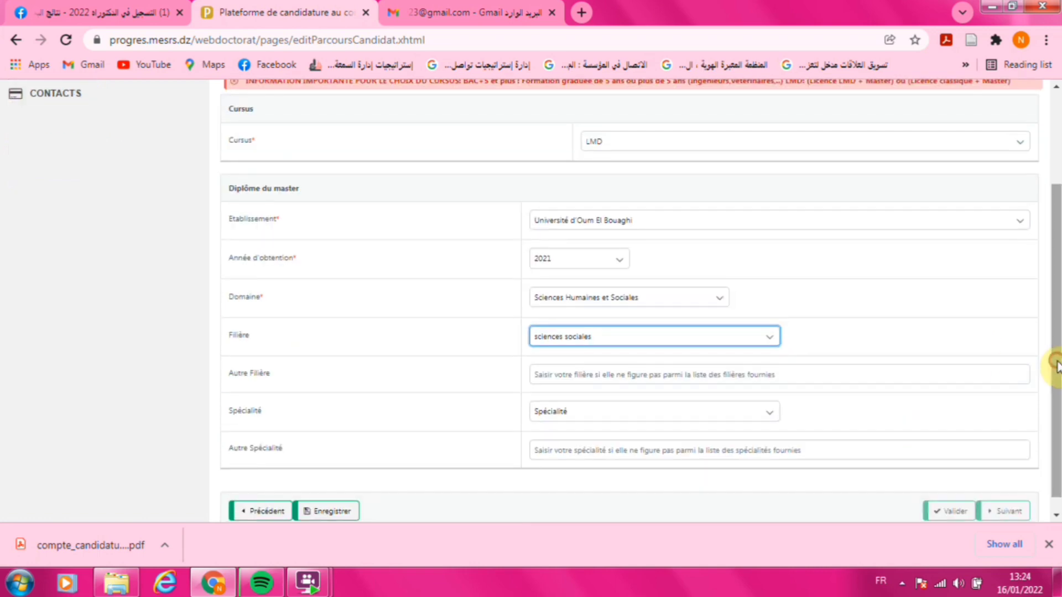
- Find the specialty list empty and switch the filière to sciences humaines
left_click(763, 415)
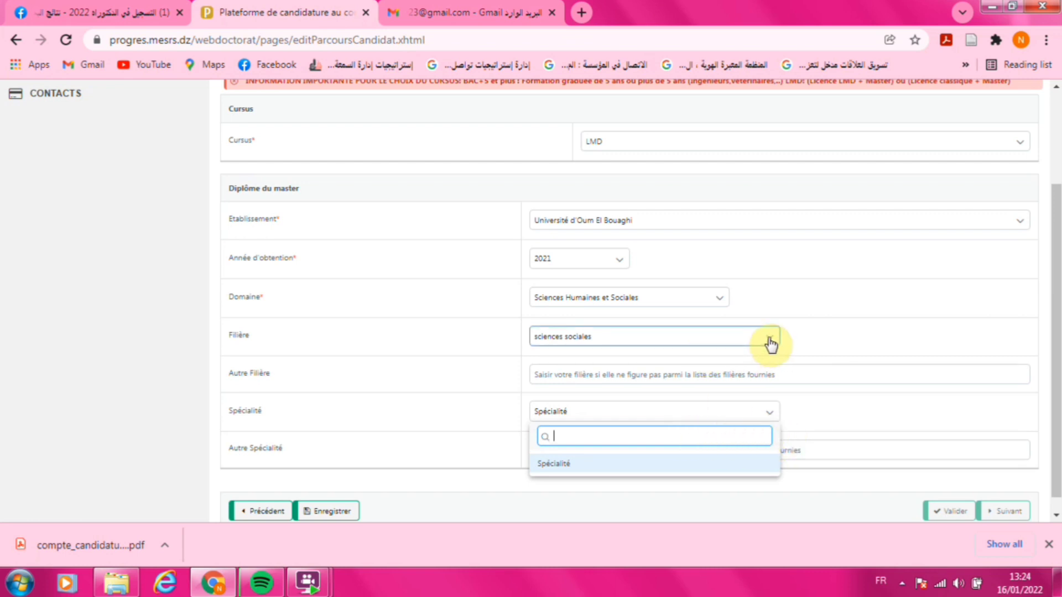
left_click(772, 412)
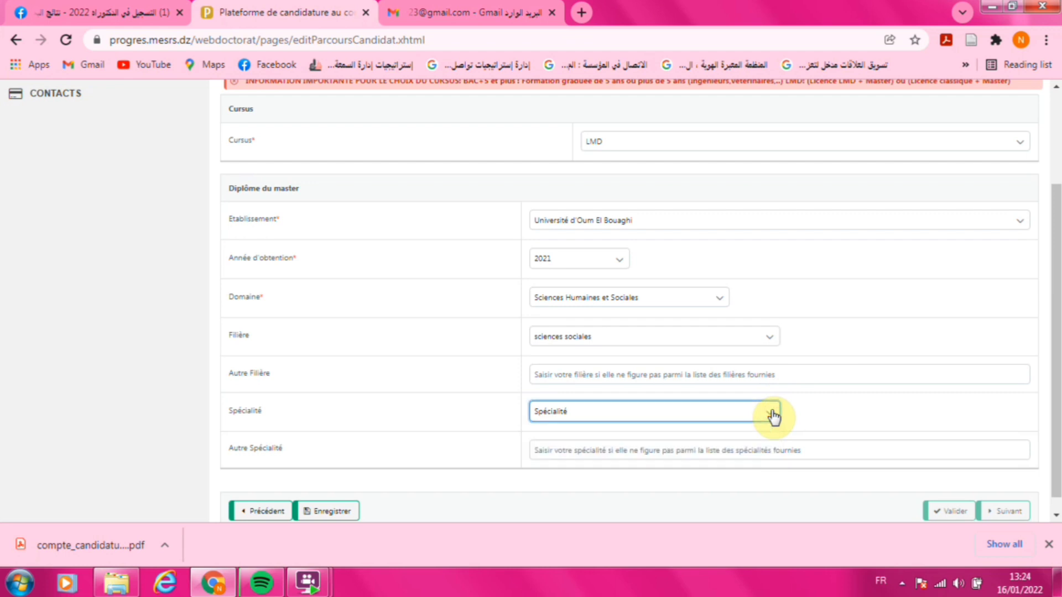
left_click(772, 412)
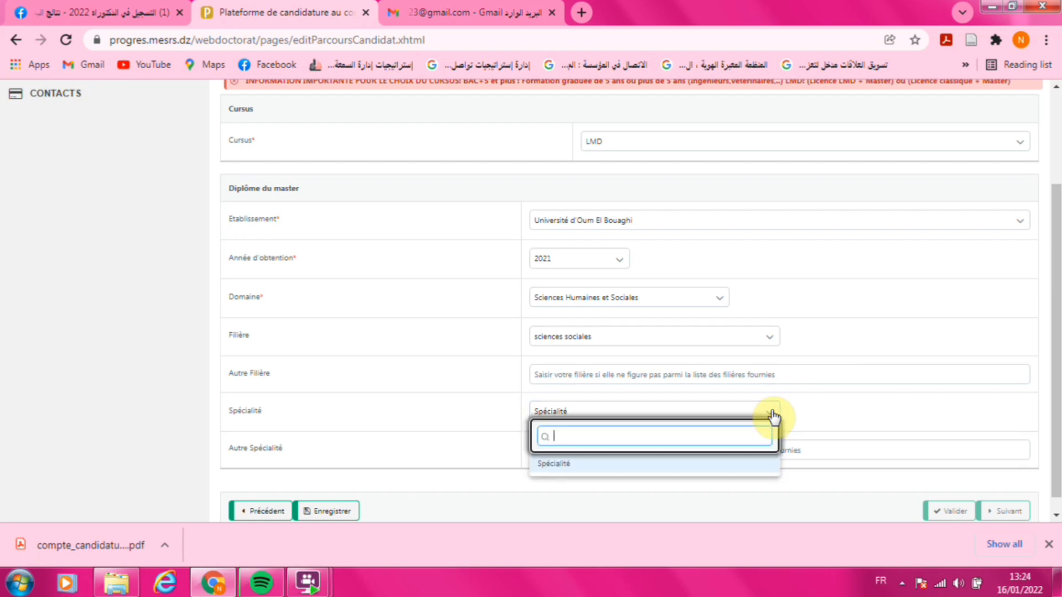
left_click(770, 333)
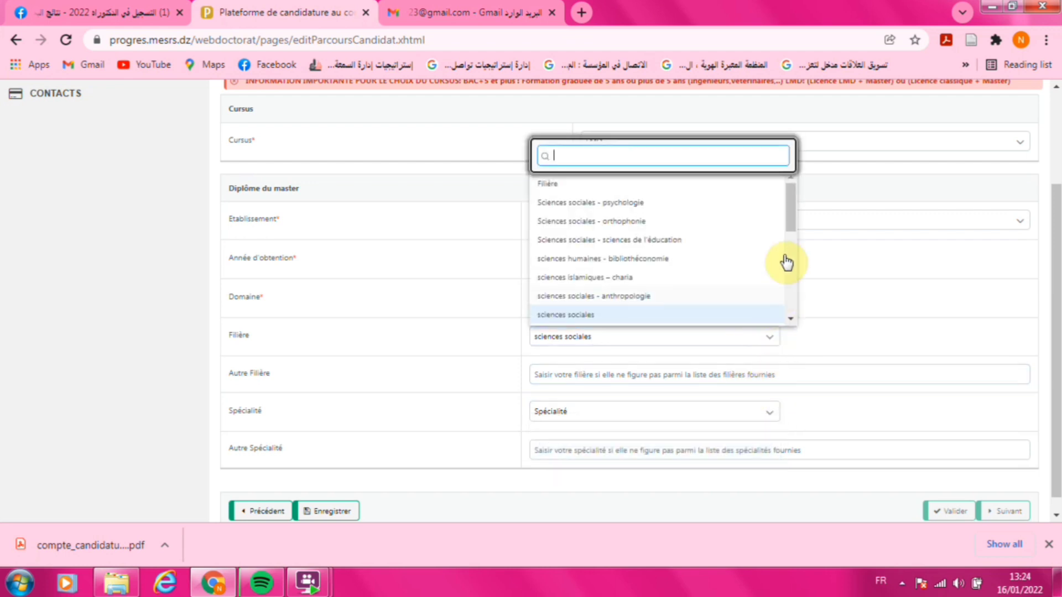
left_click_drag(791, 218, 794, 252)
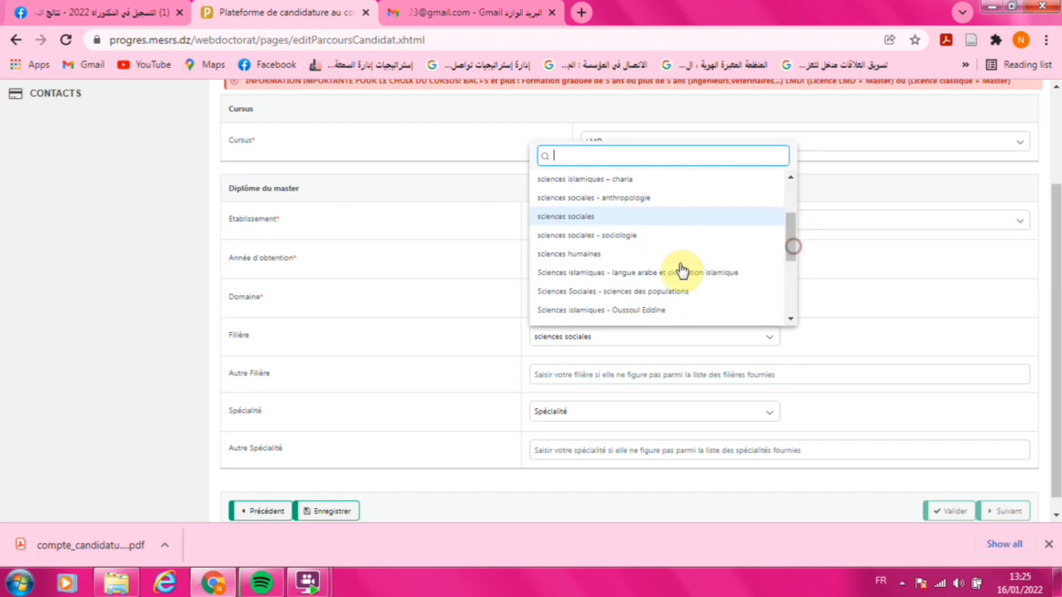
left_click(652, 259)
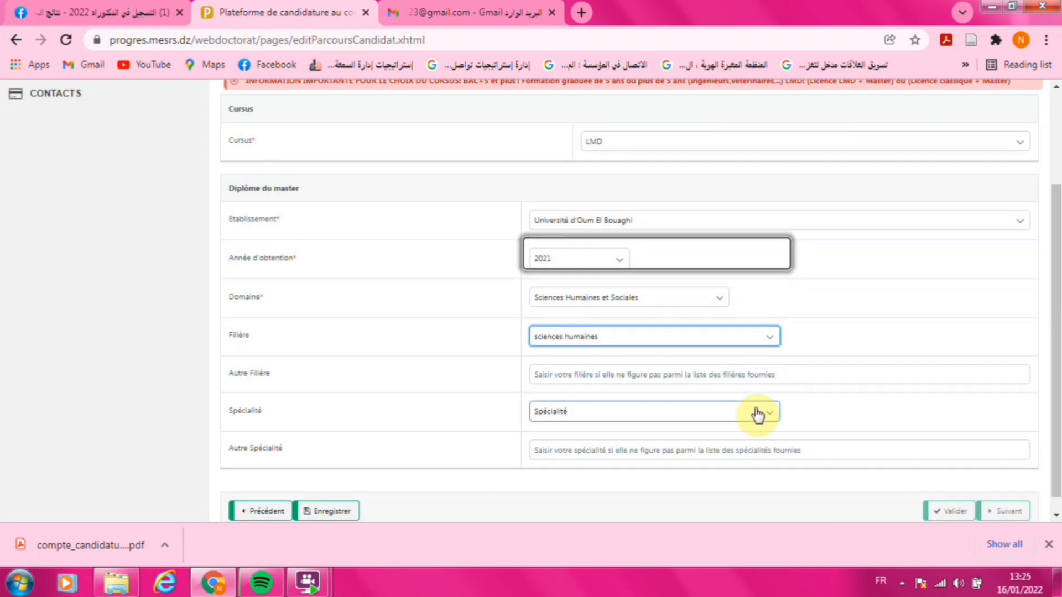
- Recheck the still-empty specialty list and keep Sciences Humaines et Sociales as the domain
left_click(766, 414)
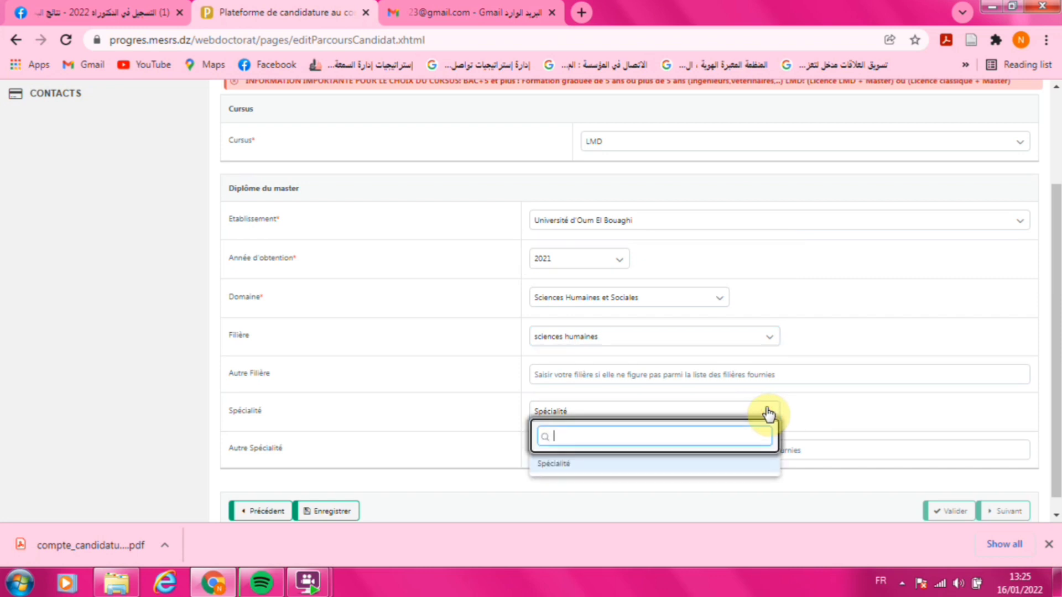
left_click(766, 413)
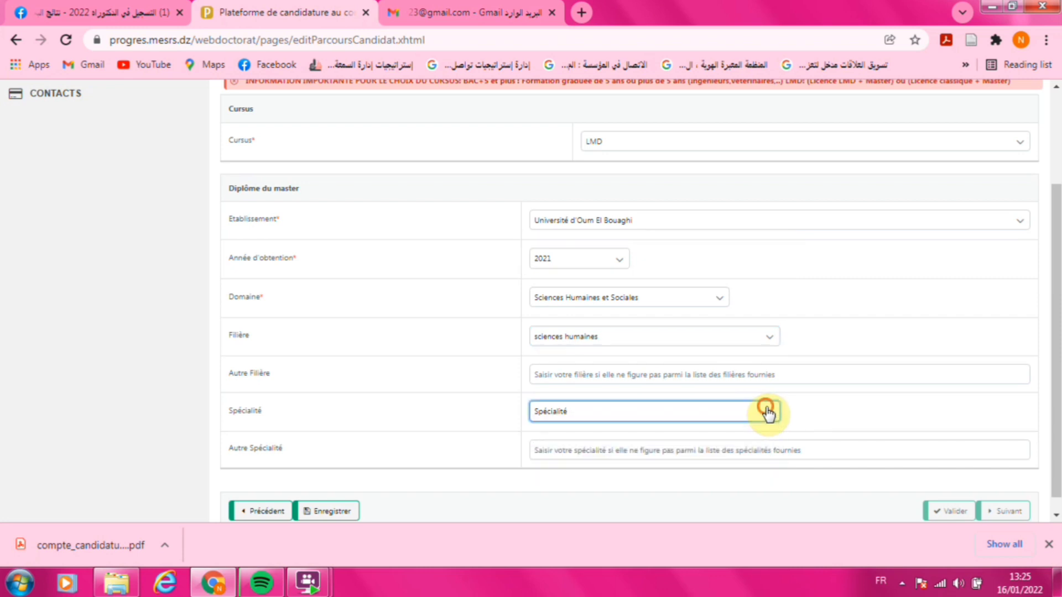
left_click(767, 413)
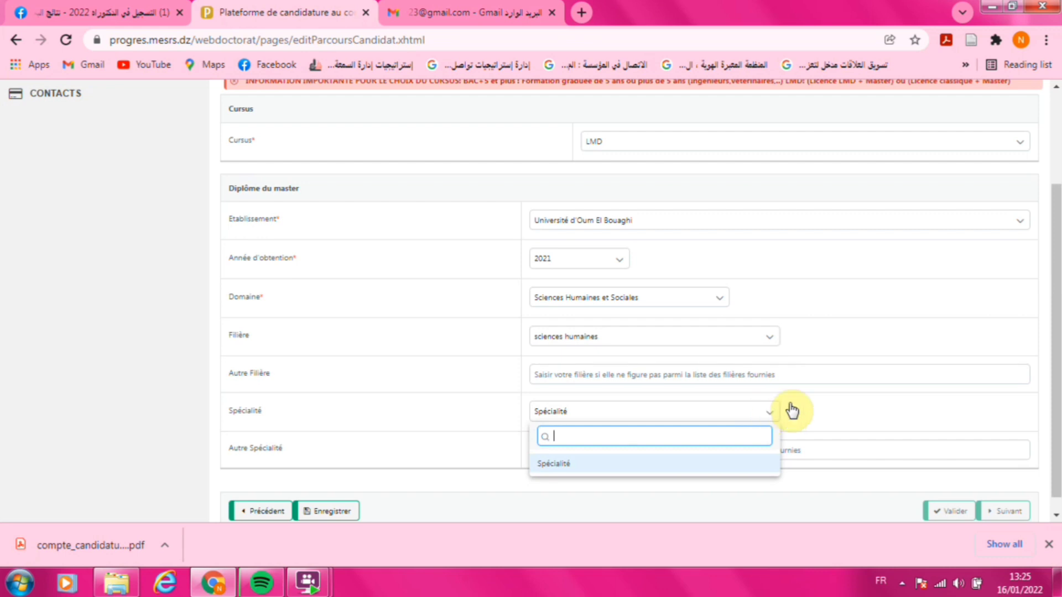
left_click(704, 297)
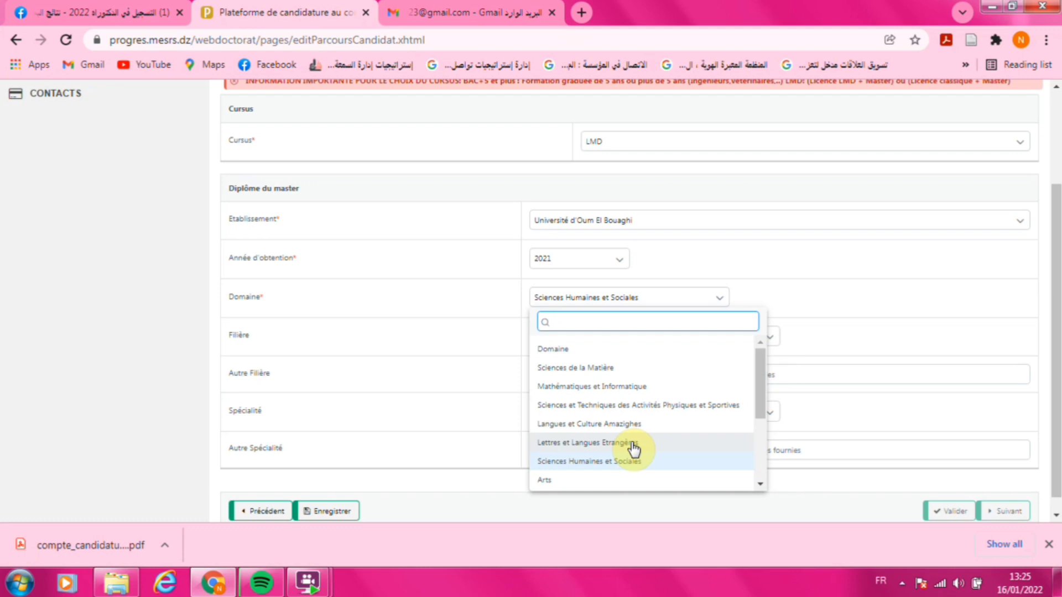
left_click_drag(765, 384, 764, 420)
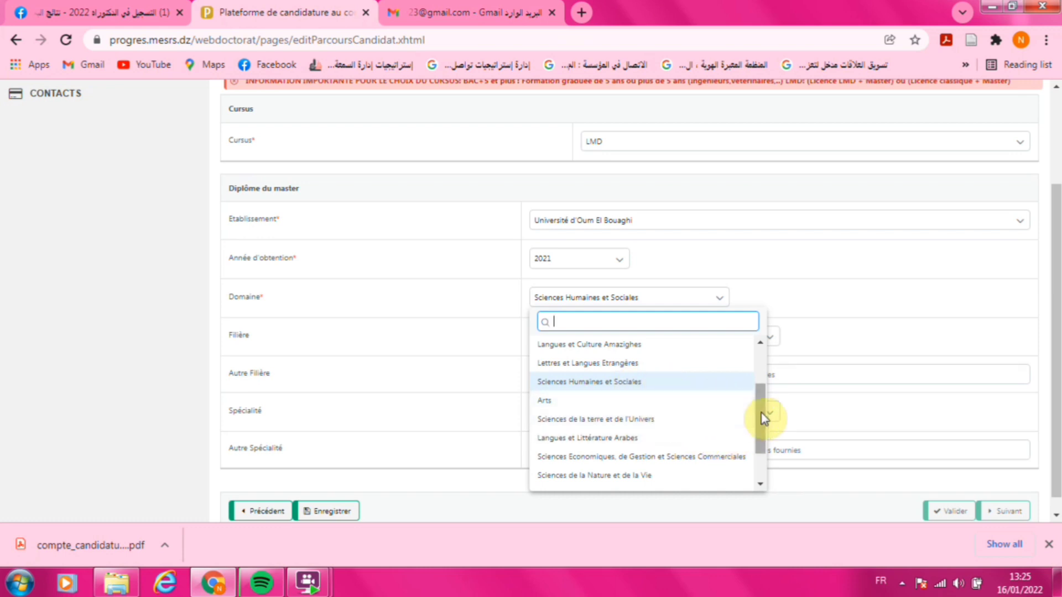
mouse_move(764, 418)
left_mouse_down()
mouse_move(763, 453)
mouse_move(752, 409)
left_mouse_up()
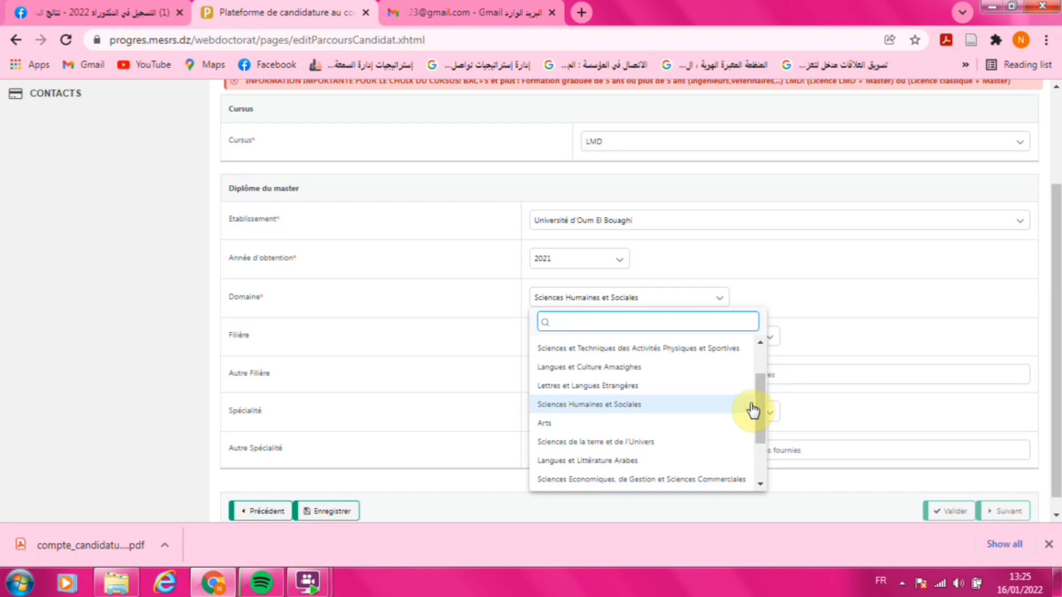
left_click(686, 405)
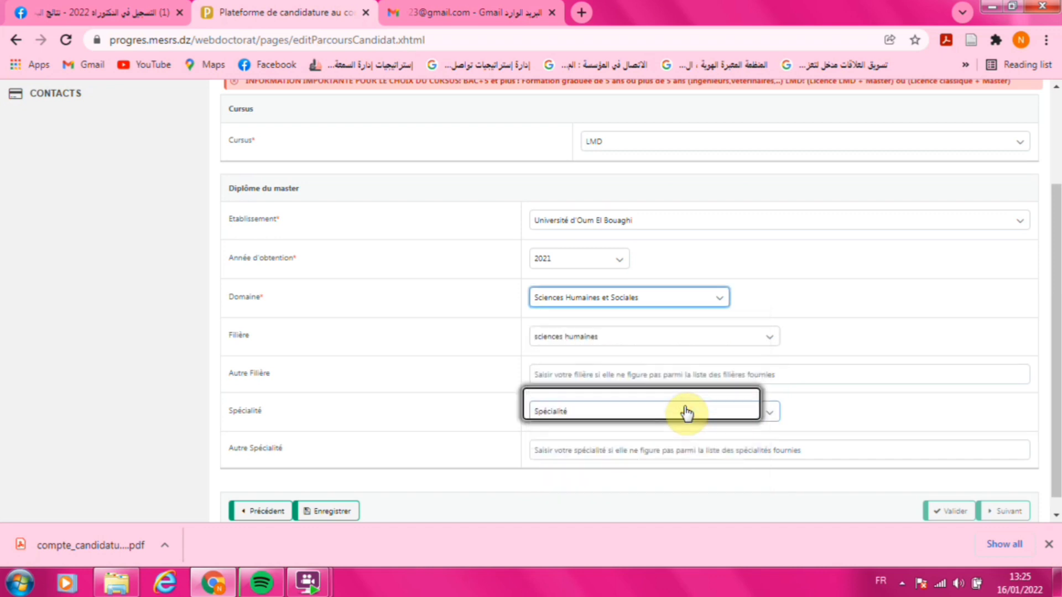
left_click(770, 341)
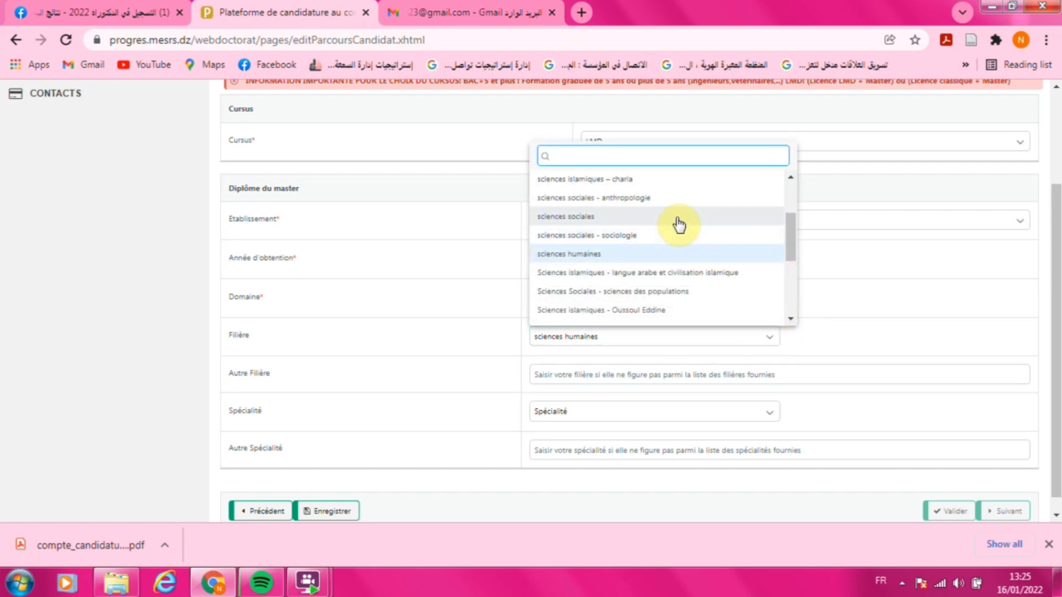
- Choose filière sciences sociales - sociologie and specialty Sociologie de la communication, then save and validate
left_click(645, 237)
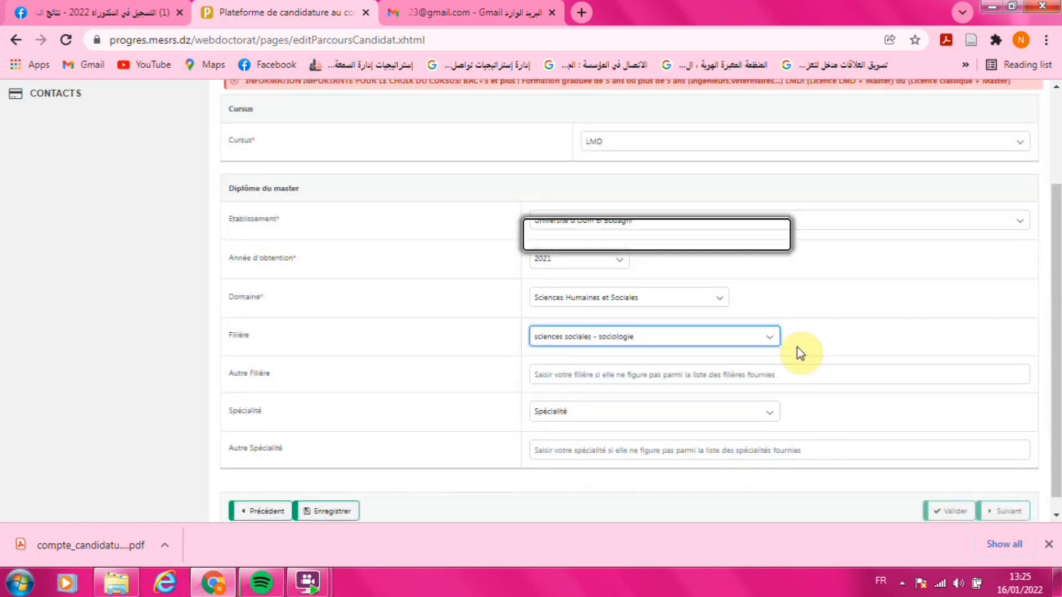
left_click(771, 416)
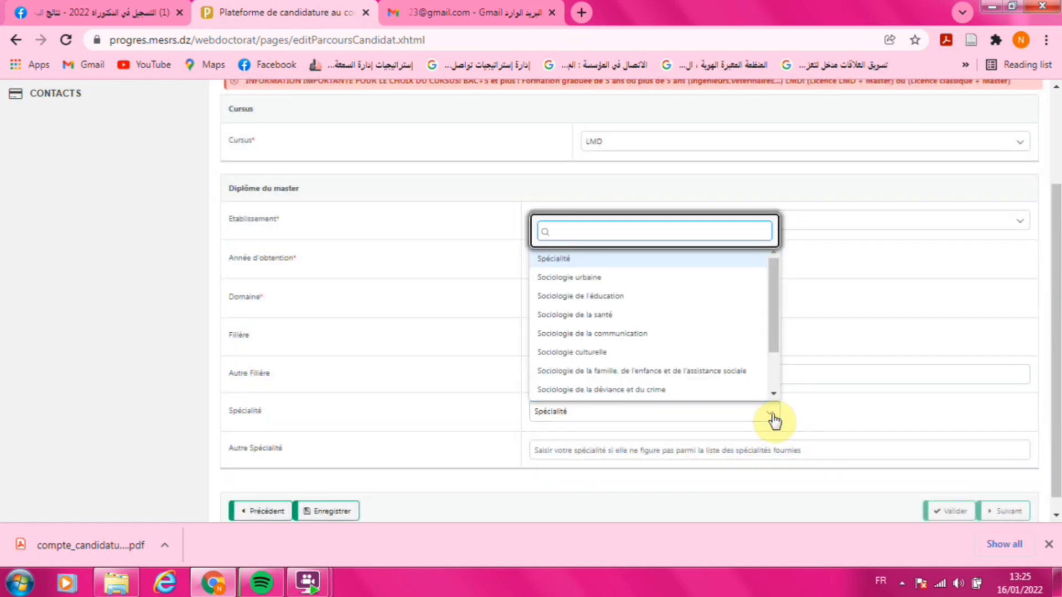
left_click(632, 334)
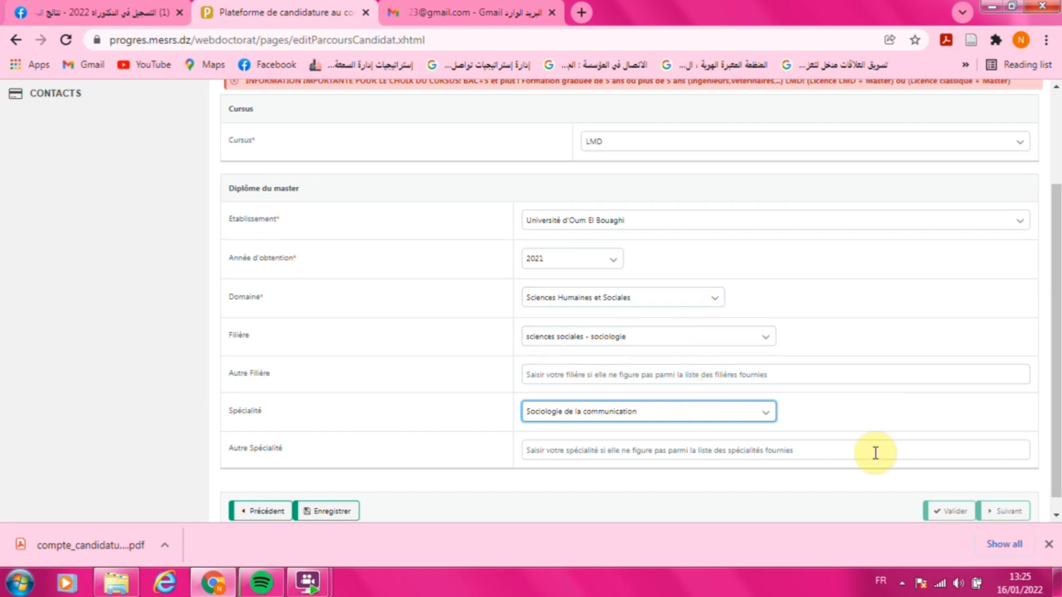
left_click(334, 511)
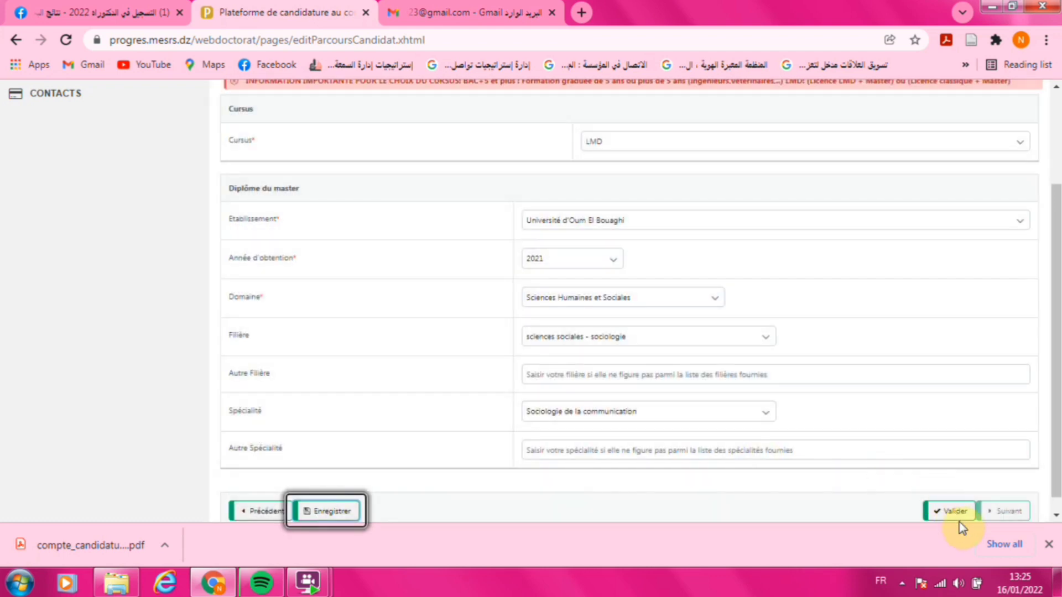
left_click(950, 510)
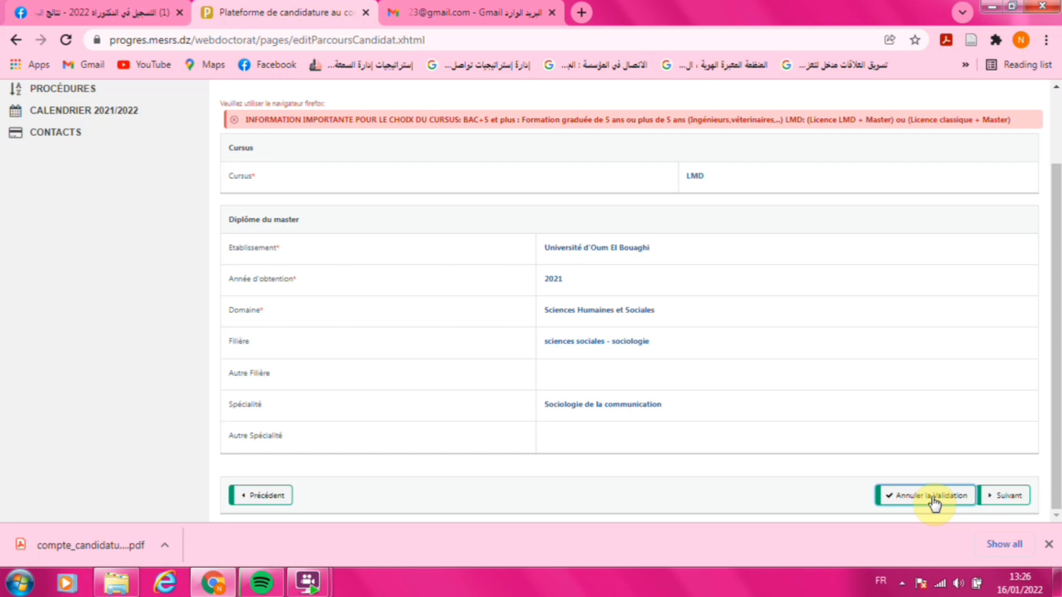
left_click(1005, 500)
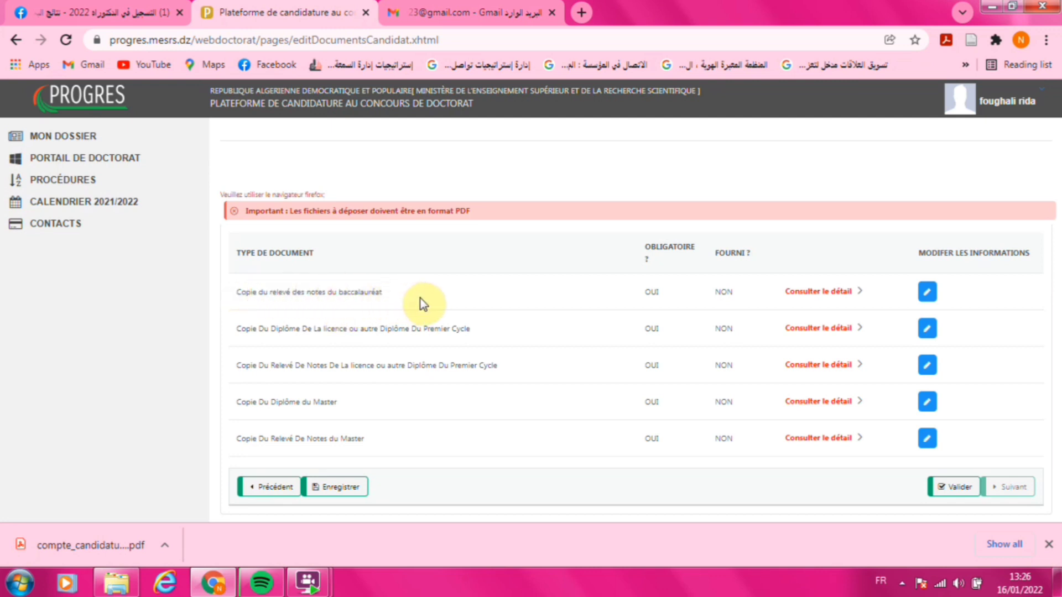
- Upload the baccalauréat transcript PDF to the first document row and save it
left_click(928, 293)
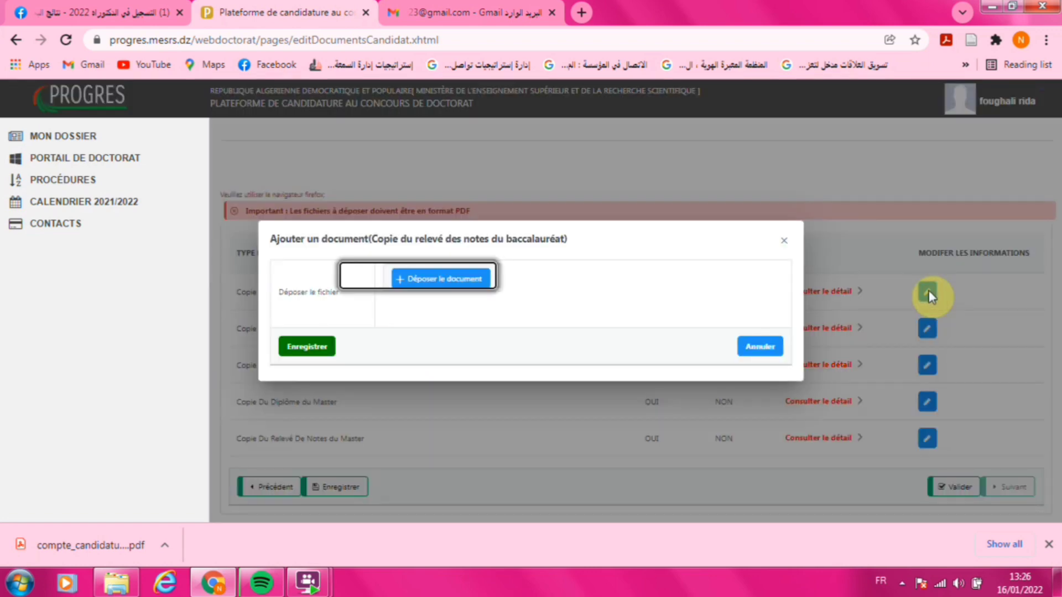
left_click(455, 282)
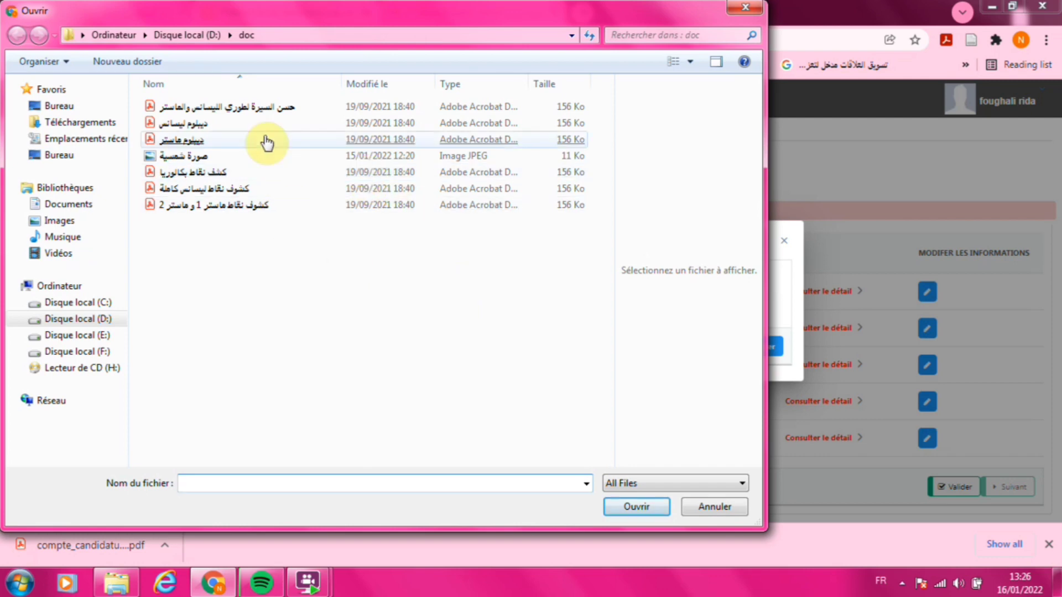
double_click(256, 172)
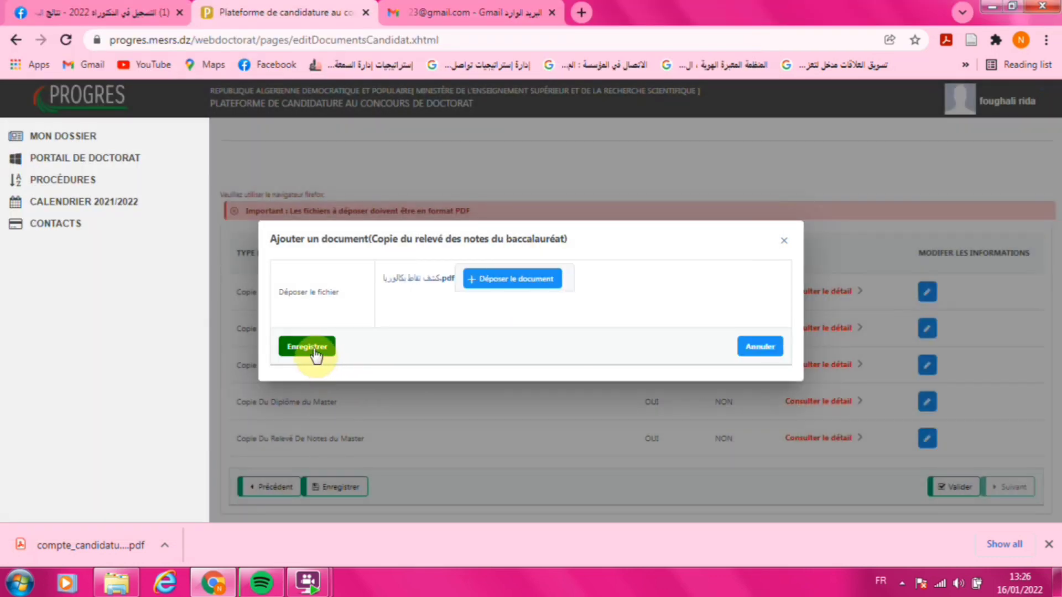
left_click(314, 349)
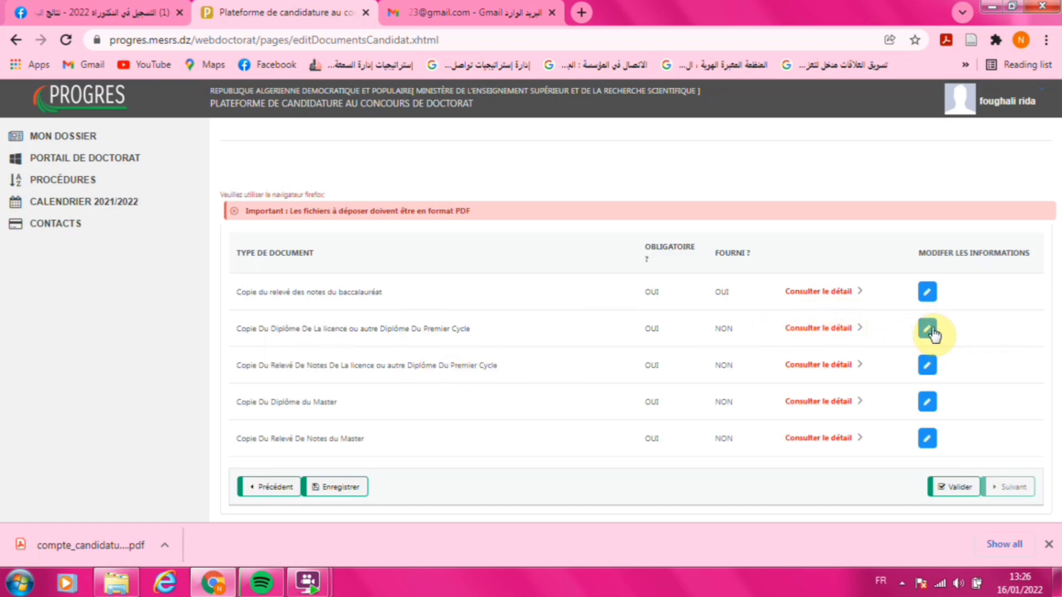
- Attach the licence diploma PDF with first-enrolment year 2014 and graduation year 2017, and save it
left_click(930, 330)
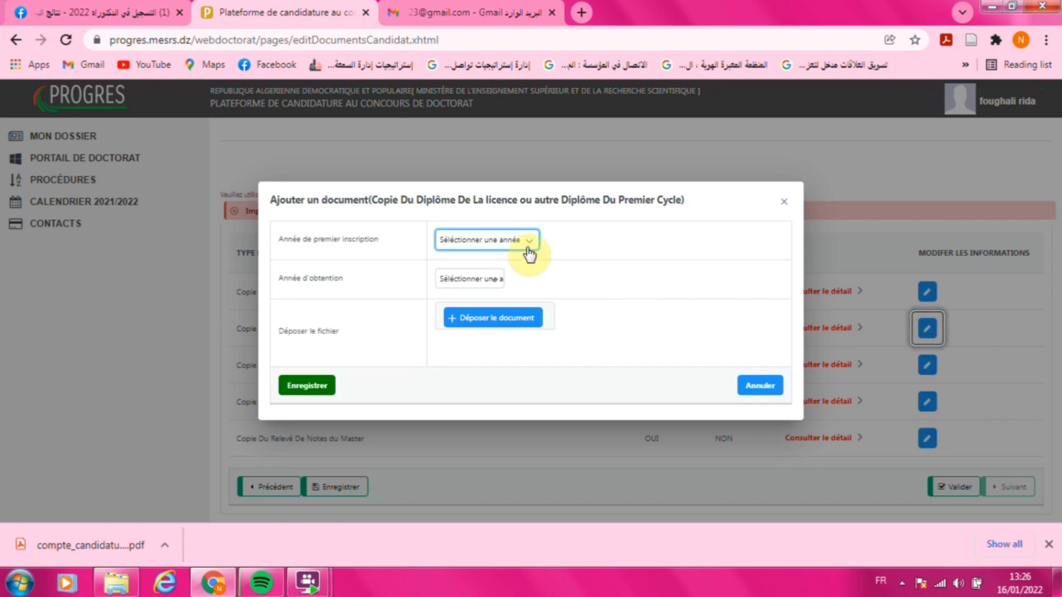
left_click(527, 244)
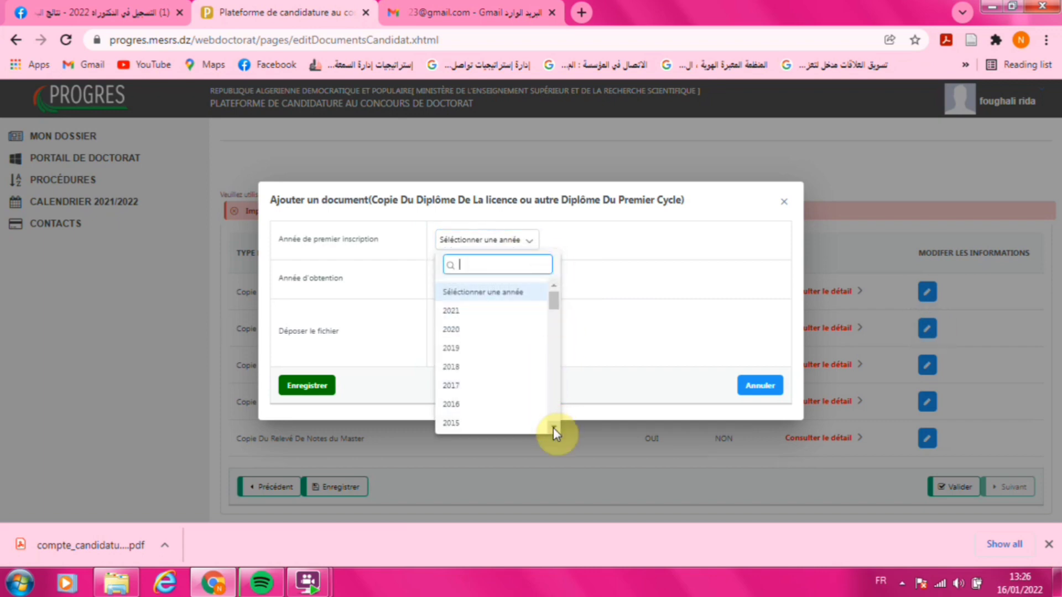
scroll(553, 427, "down", 1)
left_click(462, 415)
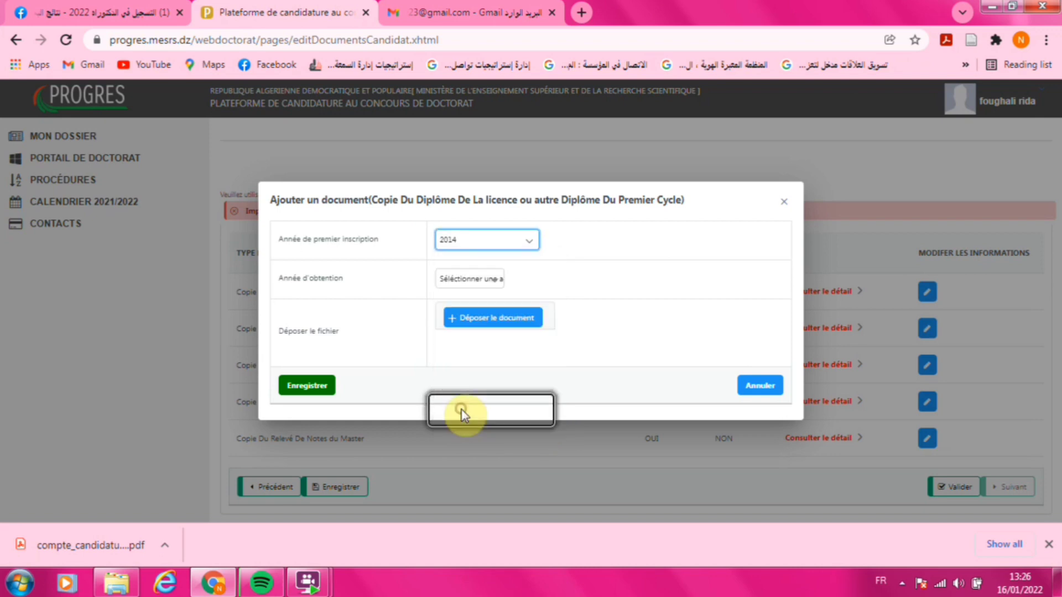
left_click(490, 278)
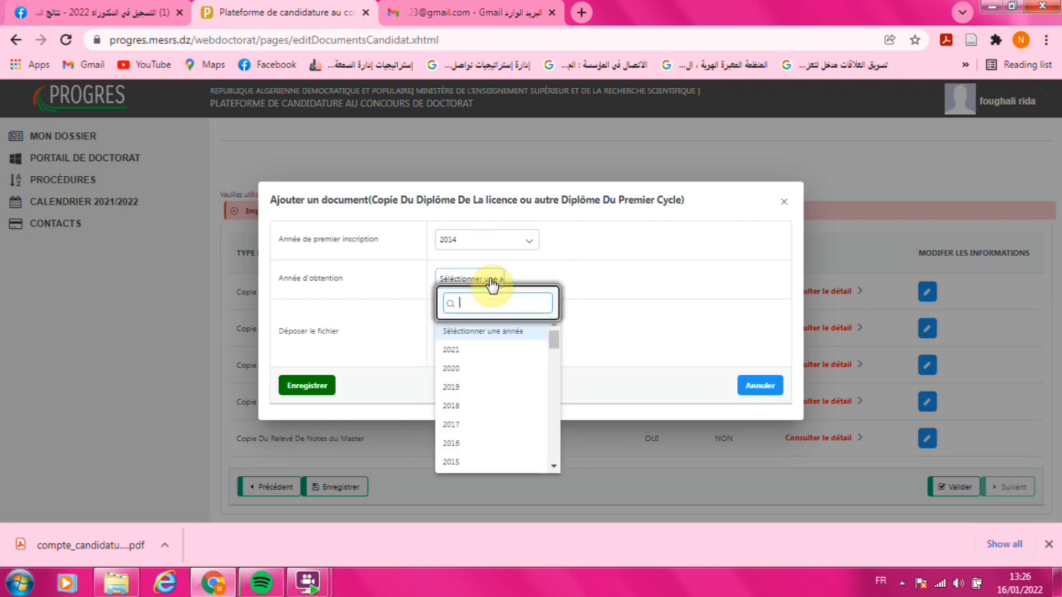
left_click(470, 424)
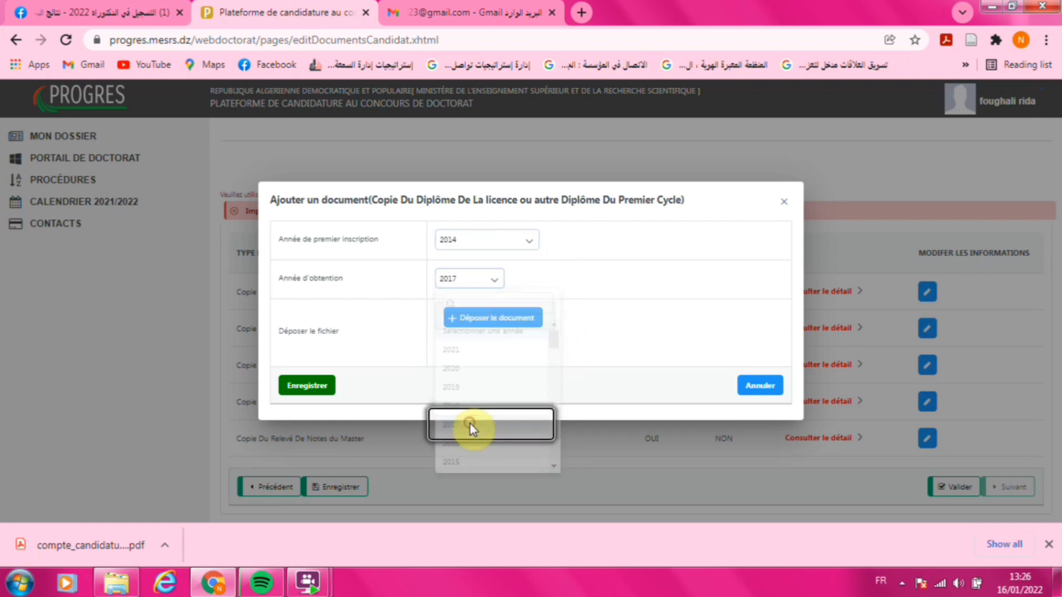
left_click(517, 314)
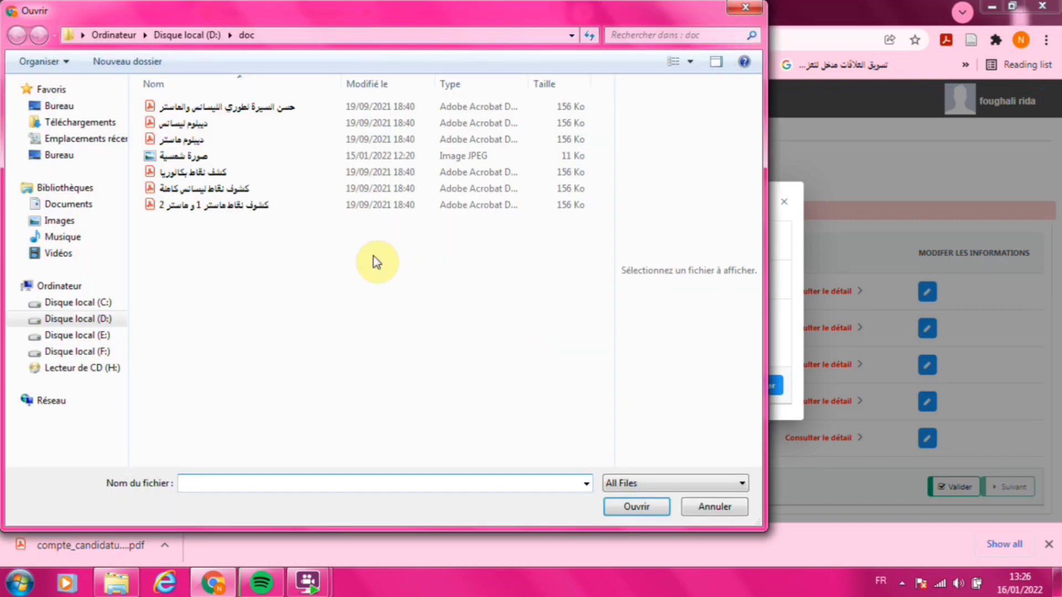
double_click(218, 124)
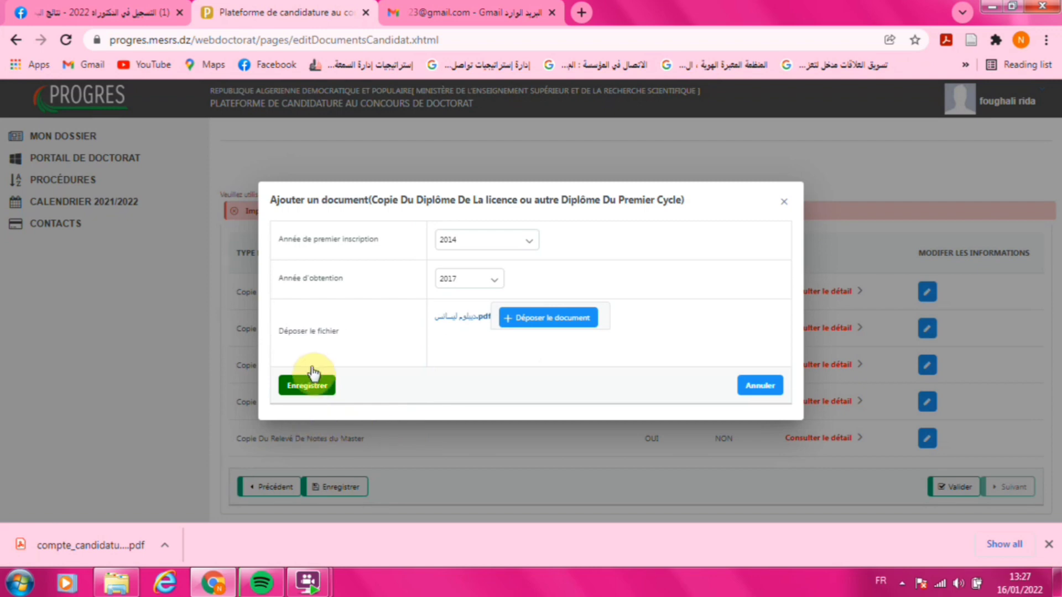
left_click(314, 387)
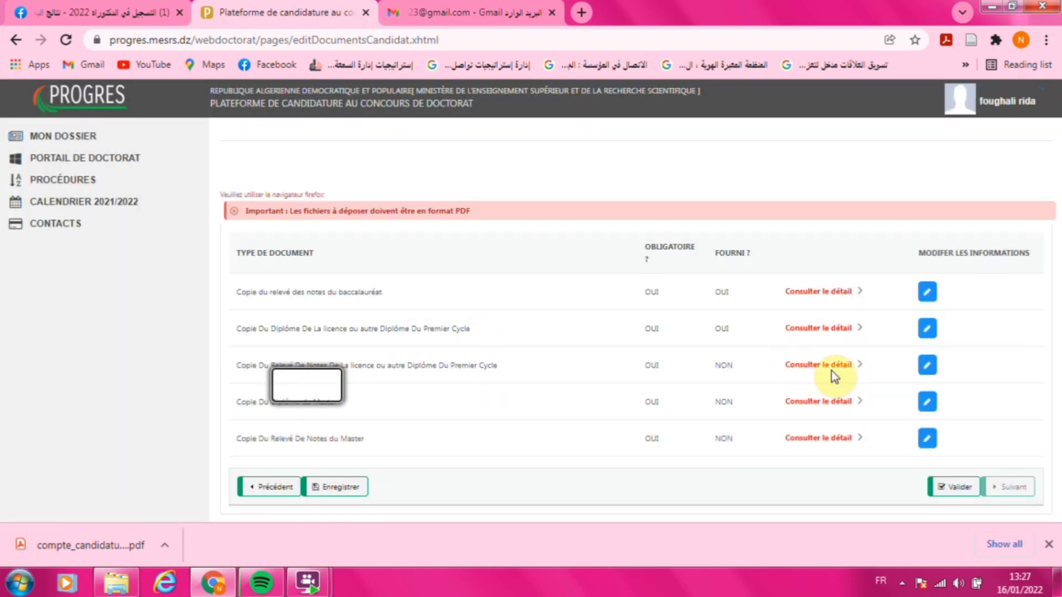
- Upload the full licence transcript PDF to the licence transcript row and save it
left_click(928, 366)
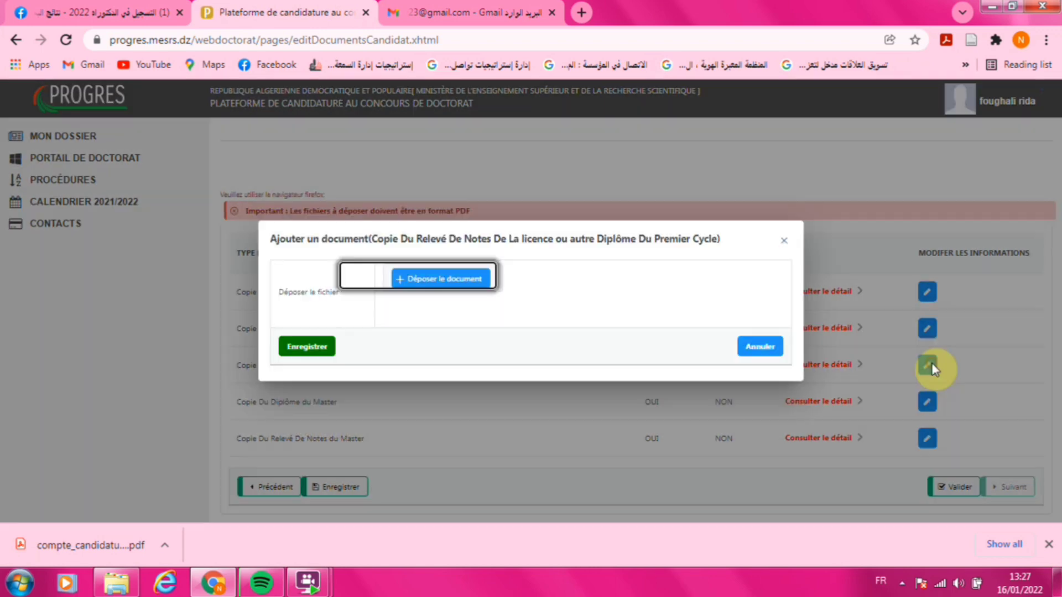
left_click(460, 280)
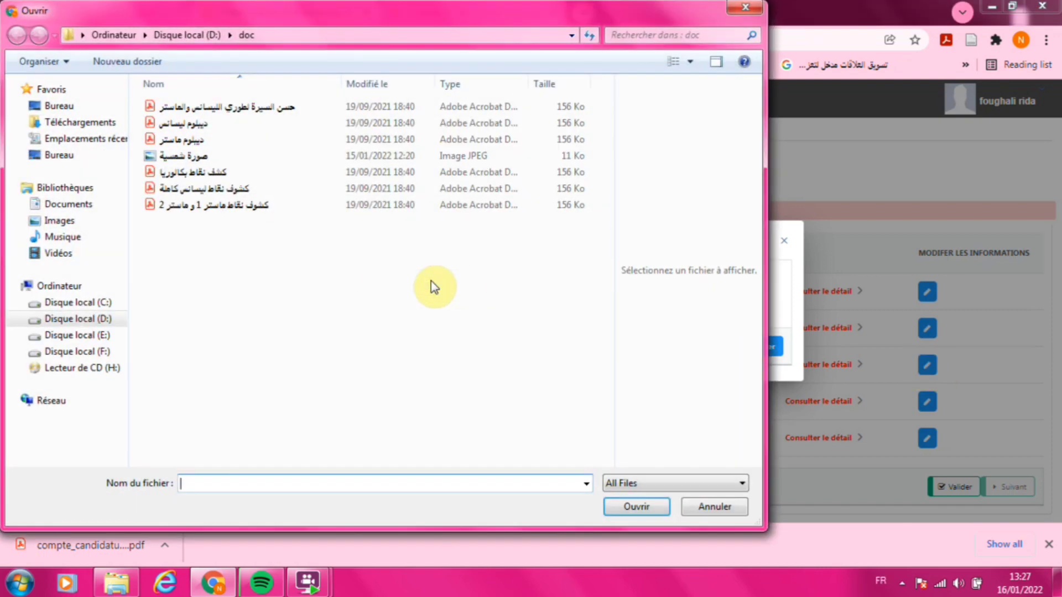
double_click(279, 191)
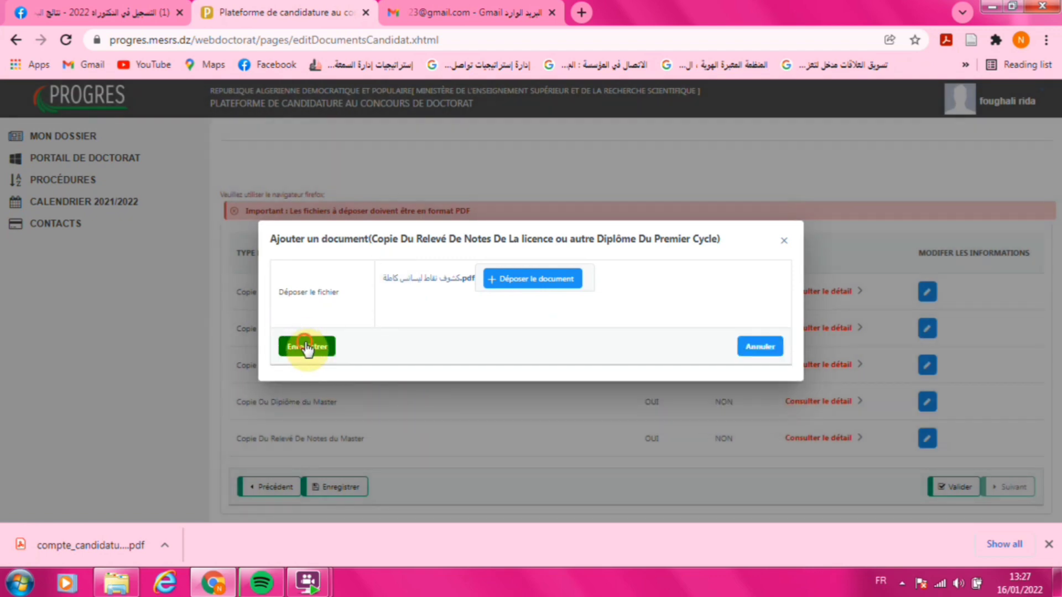
left_click(307, 348)
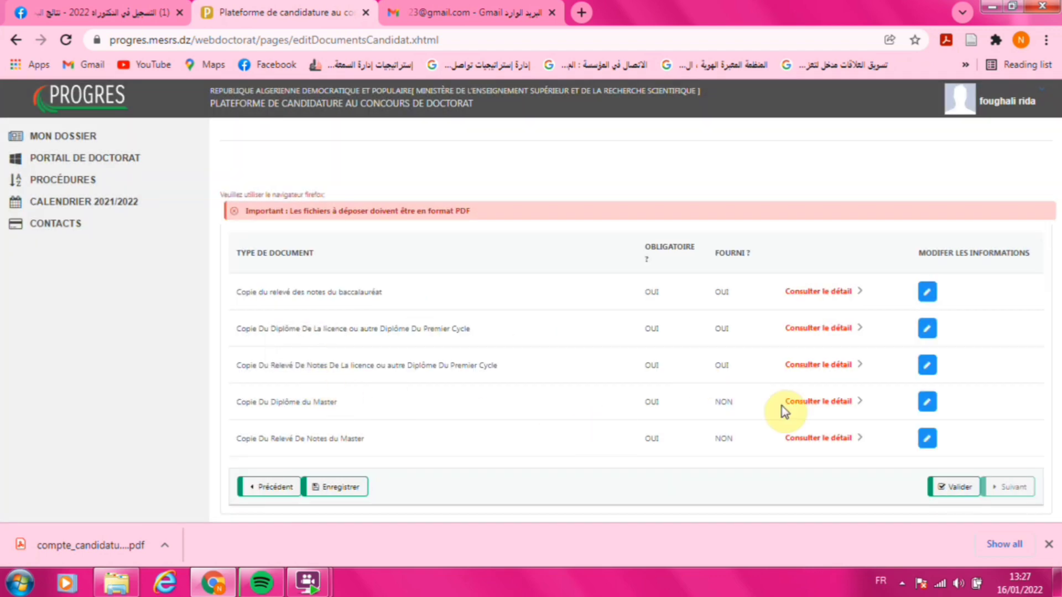
- Attach ديبلوم ماستر.pdf as the Master diploma with years 2018 and 2020, and save it
left_click(927, 402)
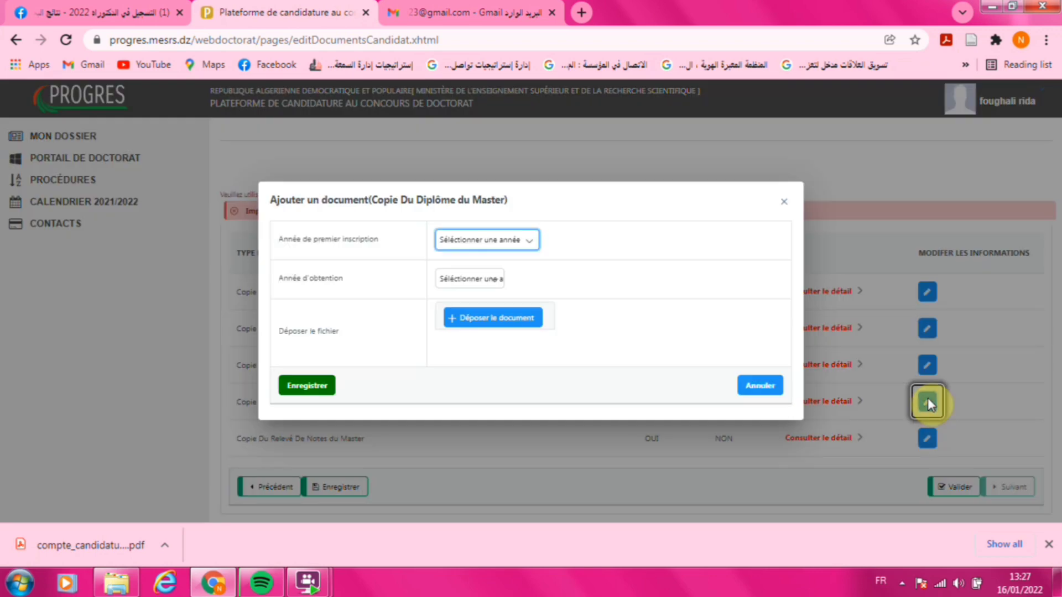
left_click(529, 246)
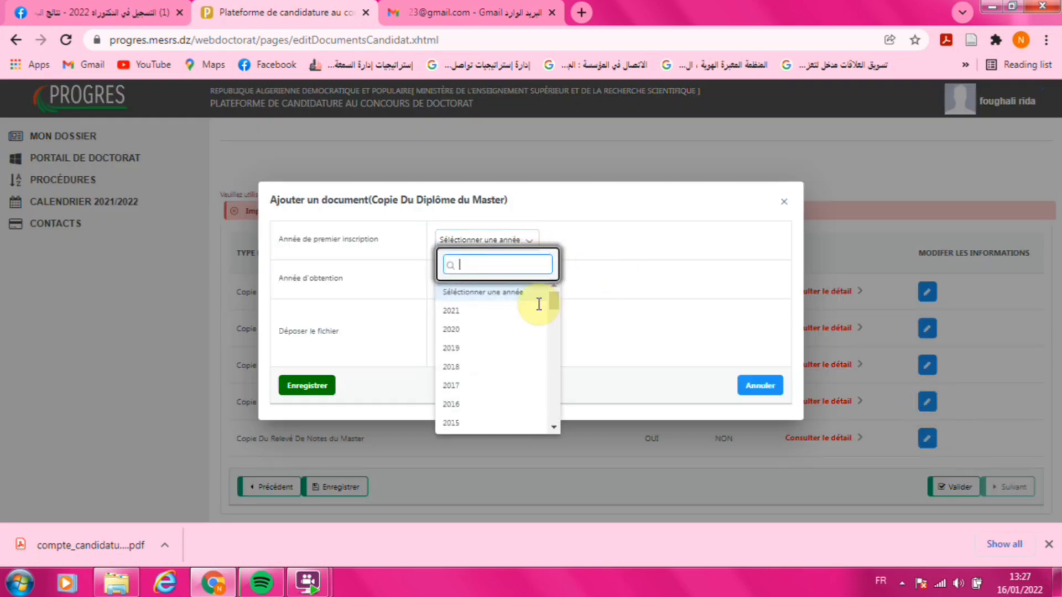
left_click(479, 366)
left_click(498, 278)
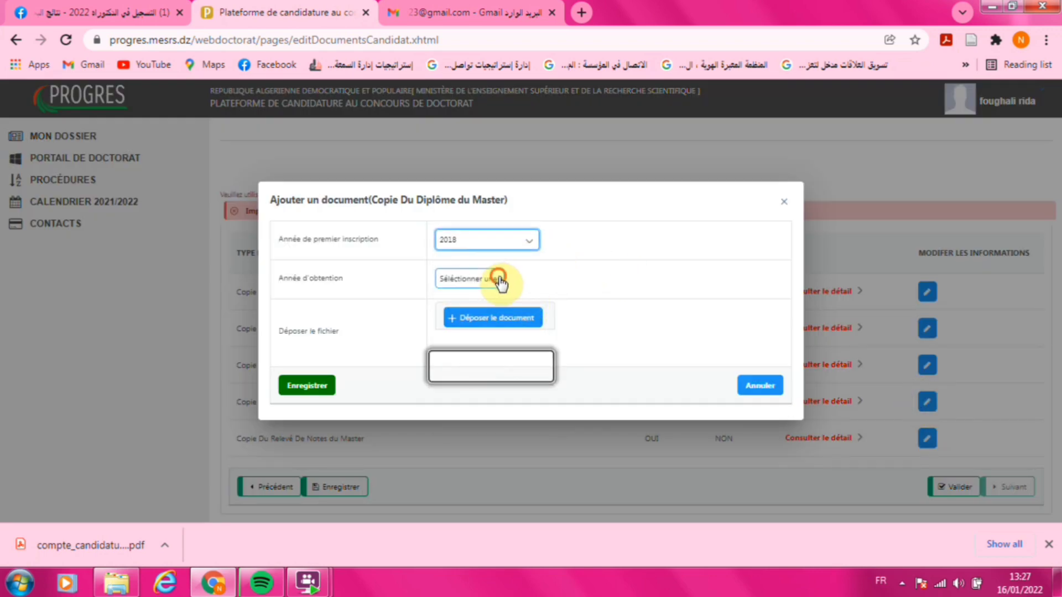
left_click(476, 369)
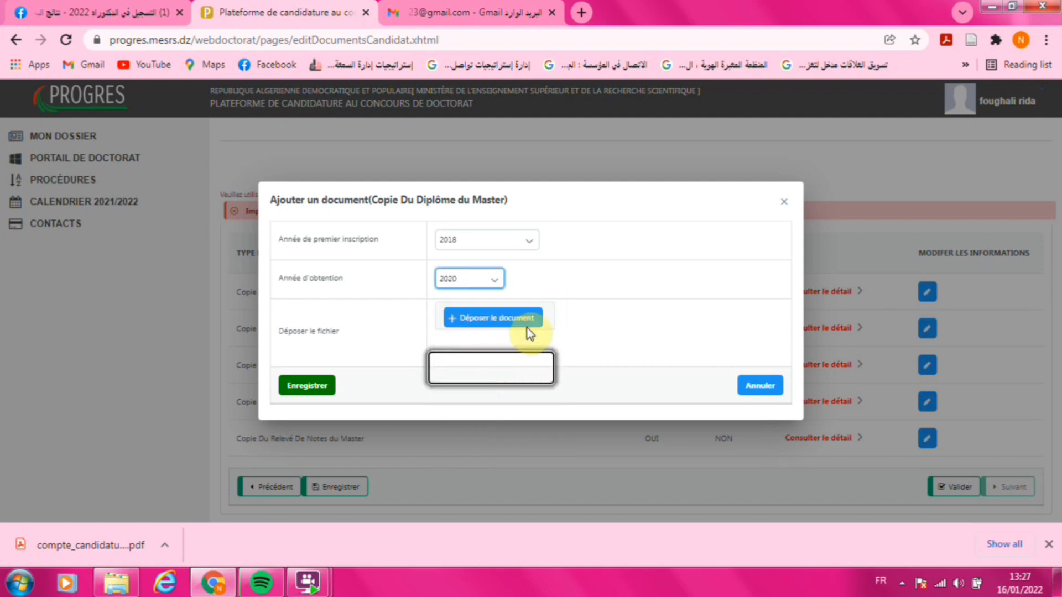
left_click(517, 319)
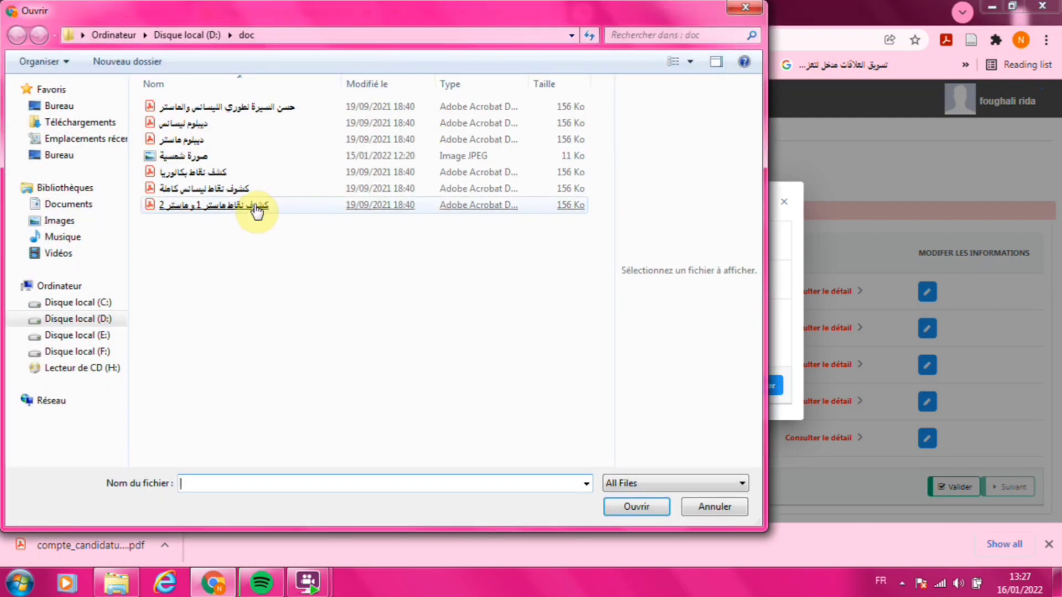
double_click(202, 139)
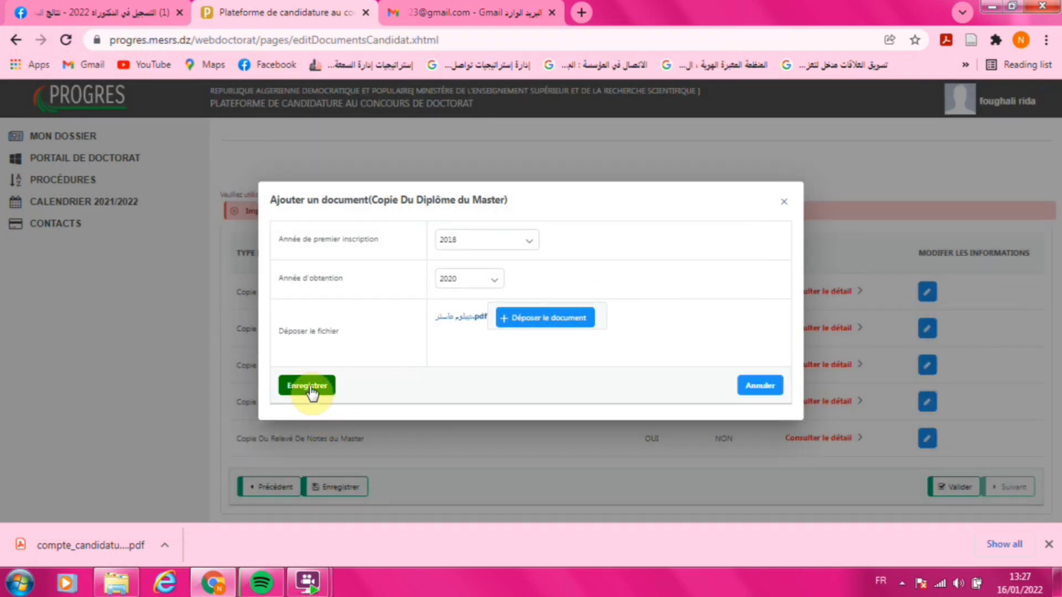
left_click(311, 389)
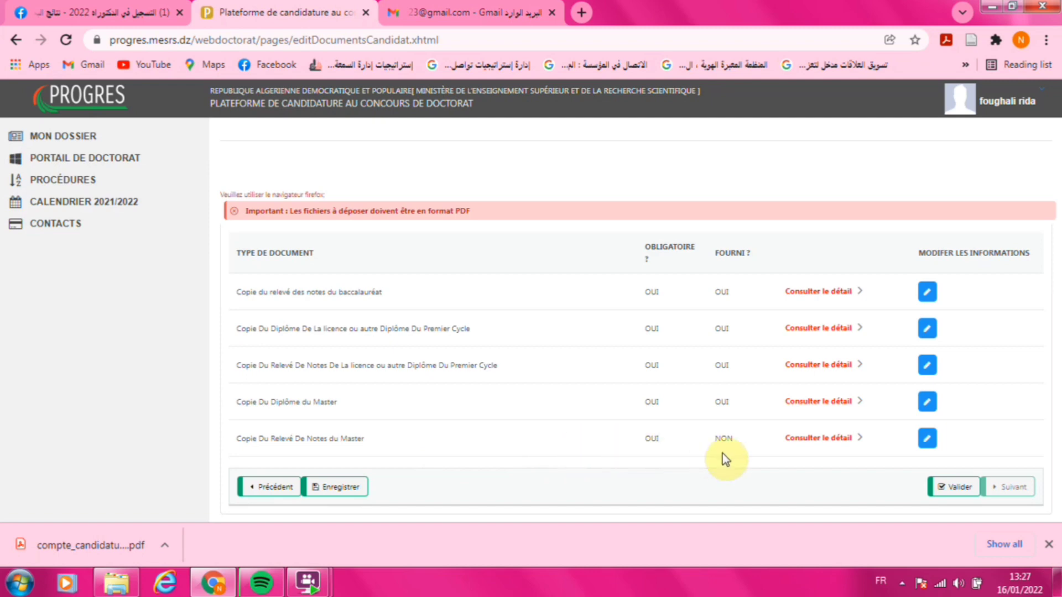
- Upload and save the Master transcript PDF, then save the full document list
left_click(927, 439)
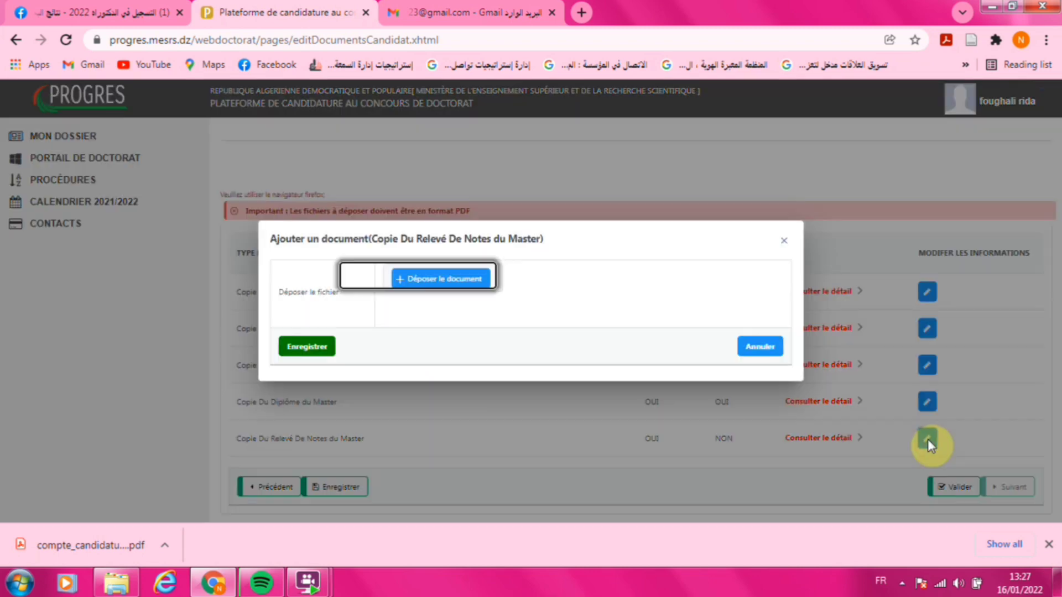
left_click(449, 279)
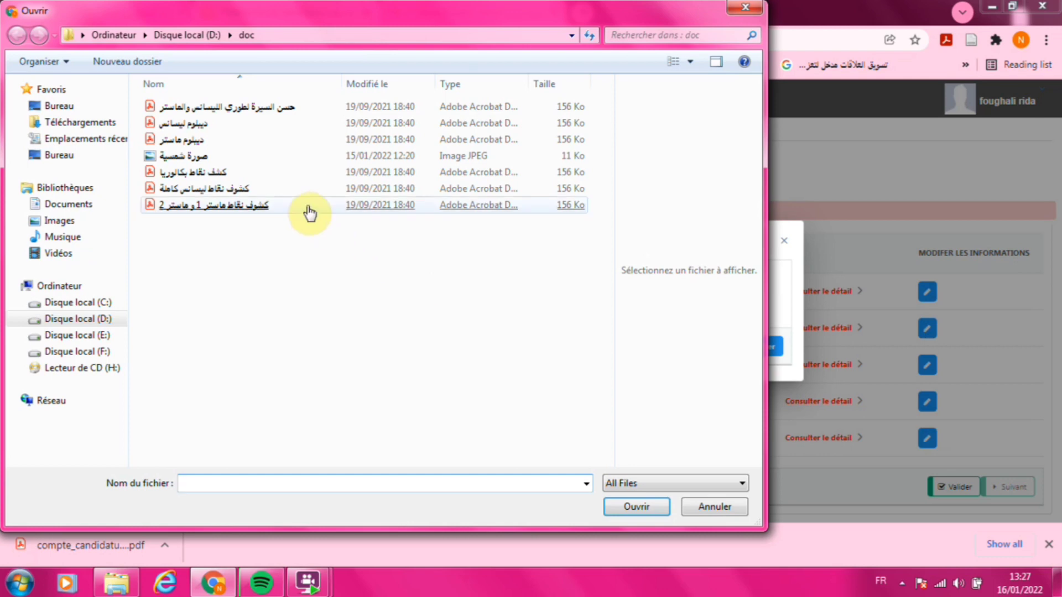
double_click(306, 206)
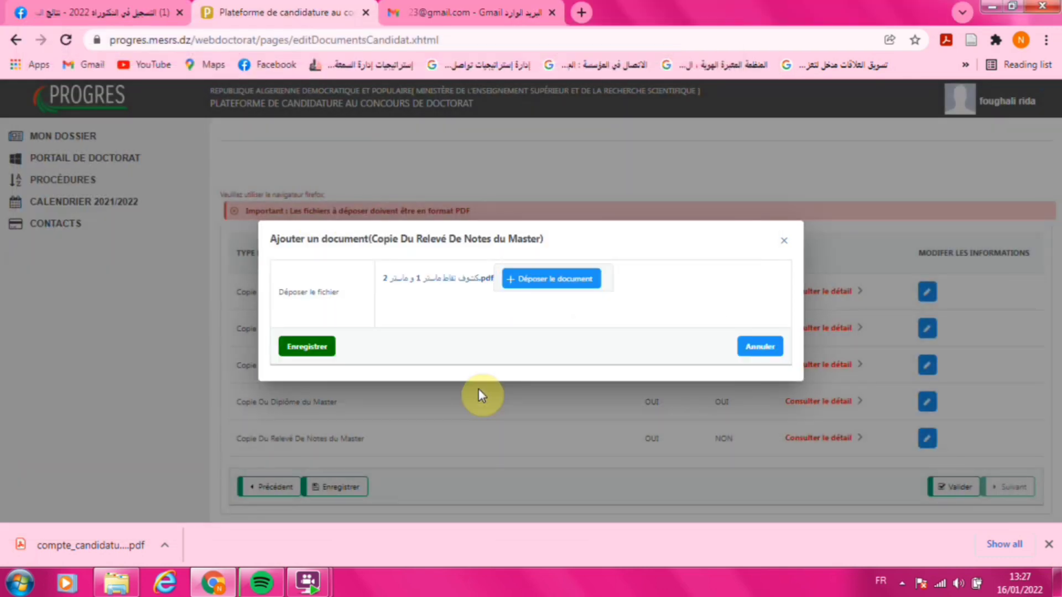
left_click(320, 357)
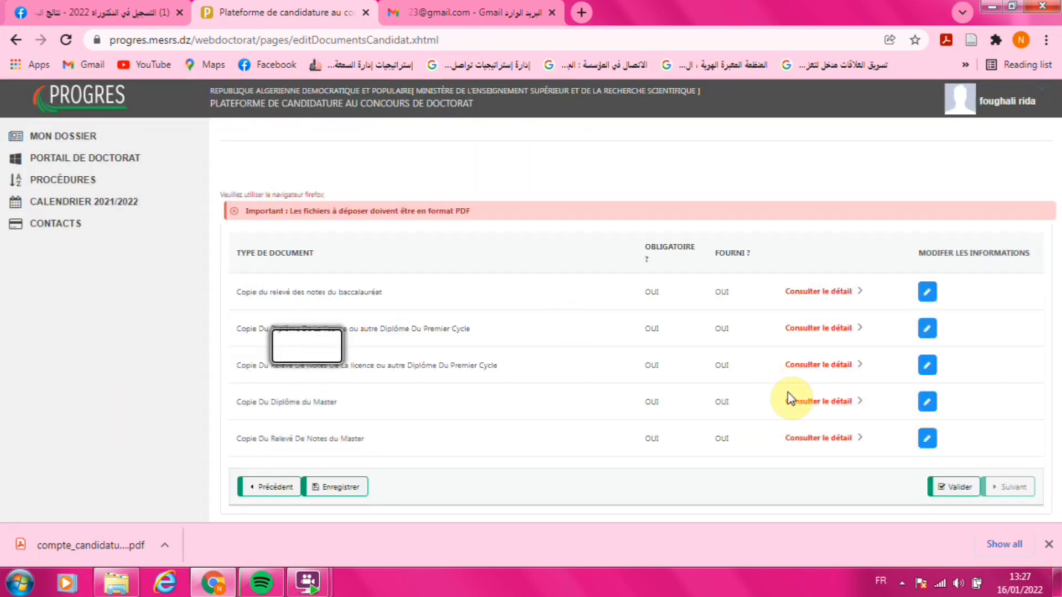
left_click(343, 490)
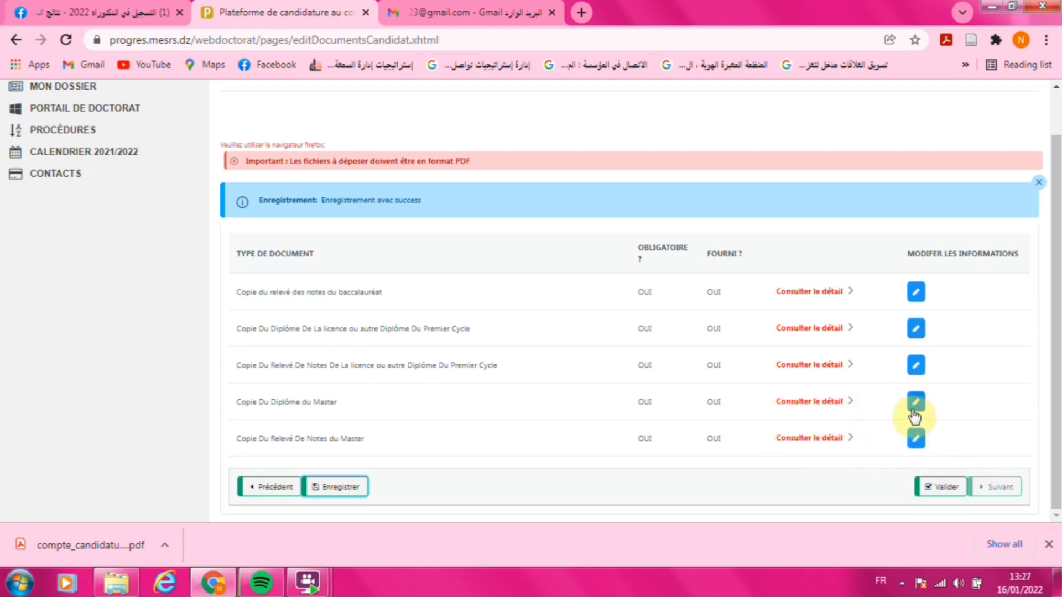
- Validate the five supplied documents and proceed to the concours wishes page
left_click(934, 488)
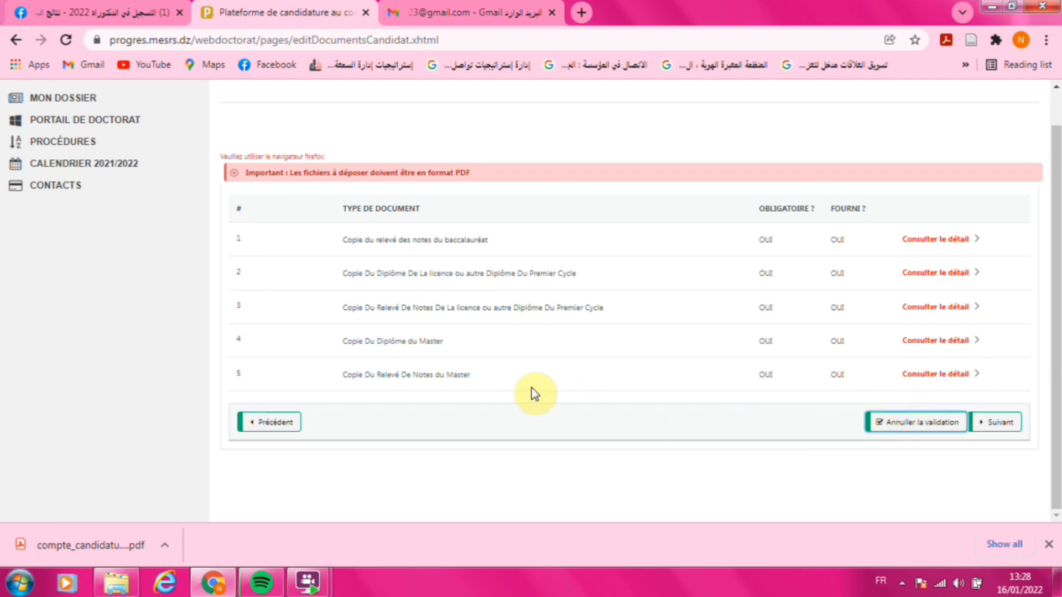
left_click(994, 422)
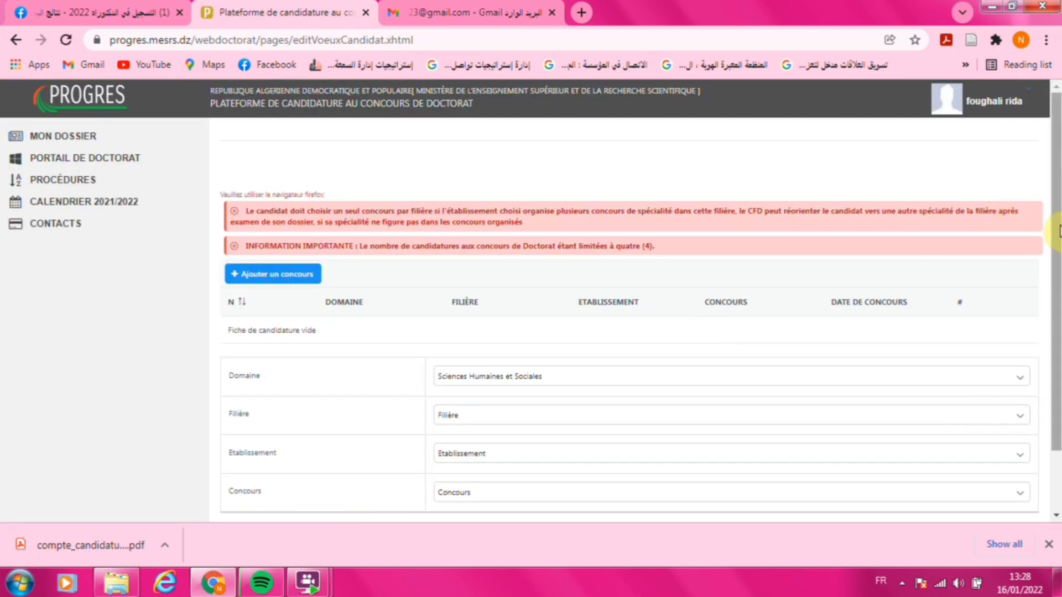
- Save concours choice 1: sciences sociales, Centre Universitaire de Tipaza, علم الإجرام on 05-03-2022
left_click_drag(1056, 231, 1056, 280)
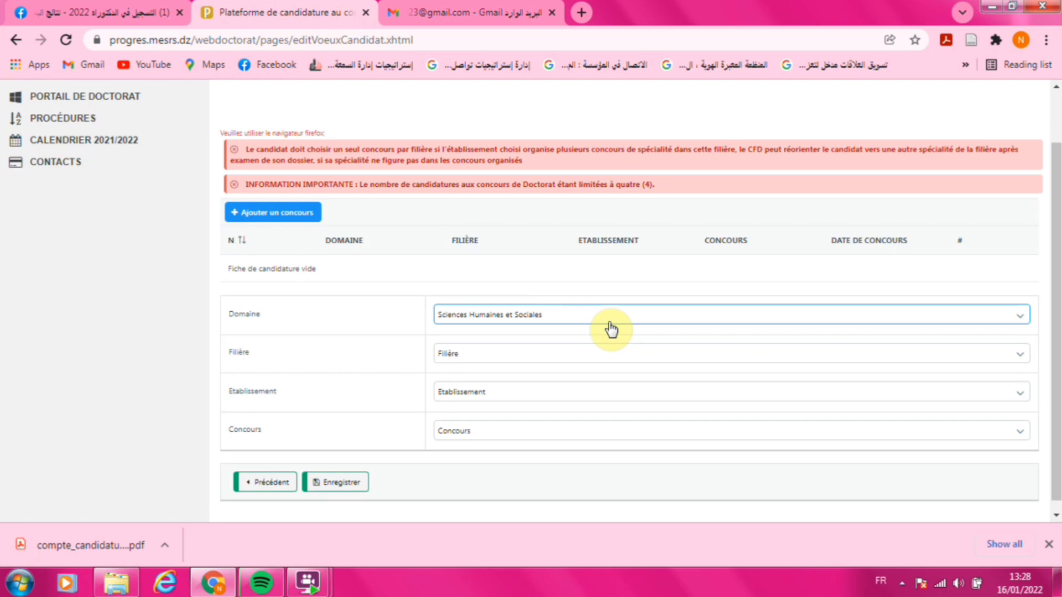
left_click(513, 362)
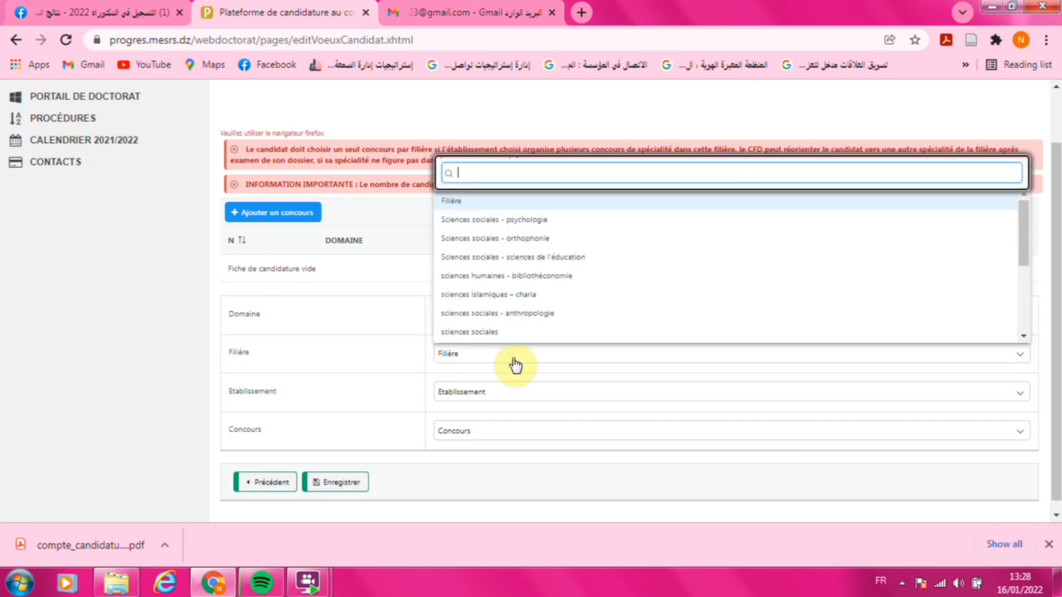
left_click(561, 333)
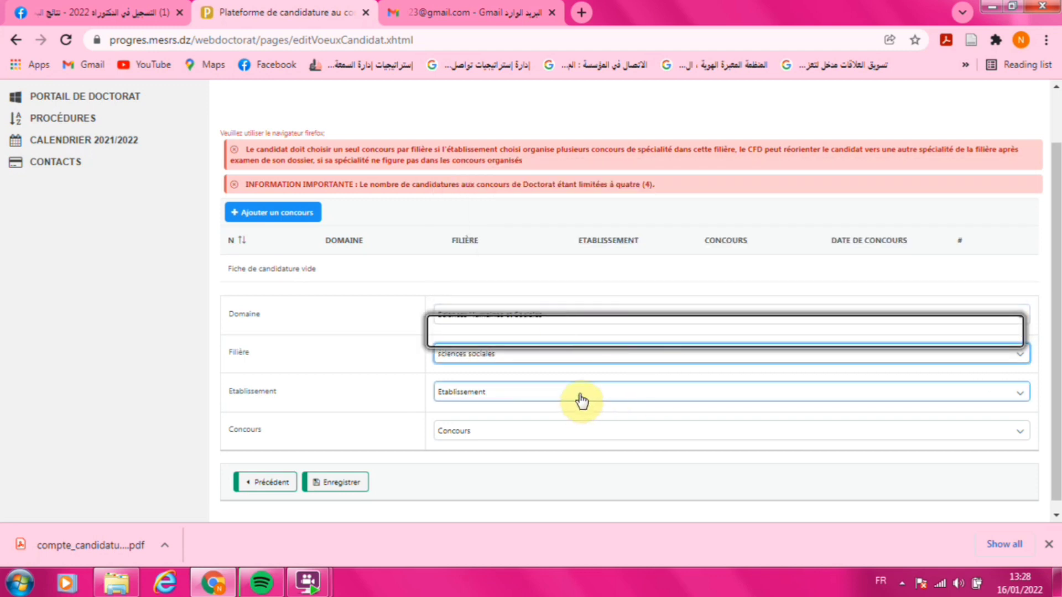
left_click(600, 394)
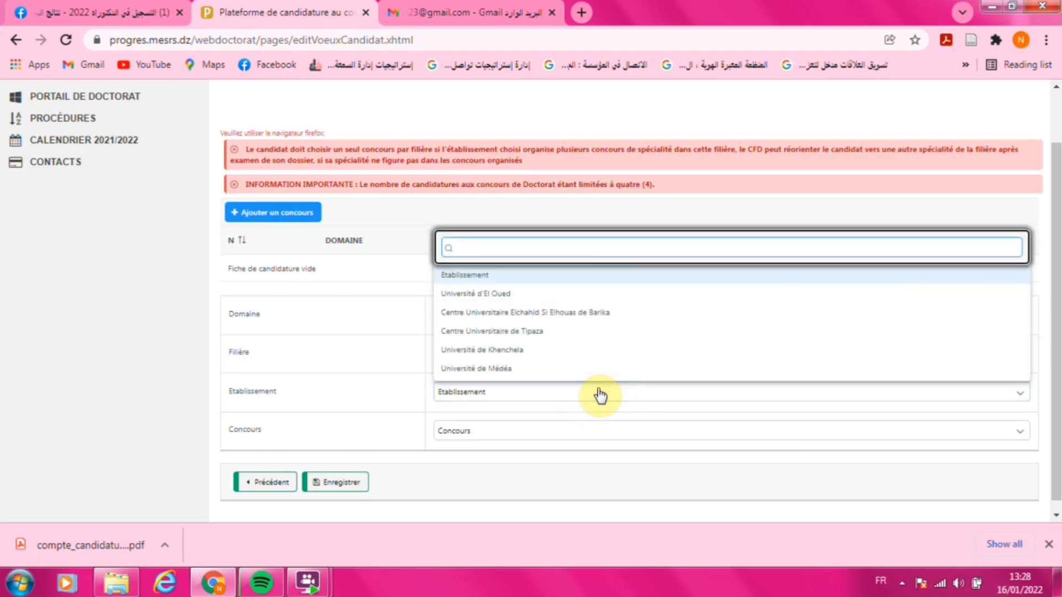
left_click(536, 331)
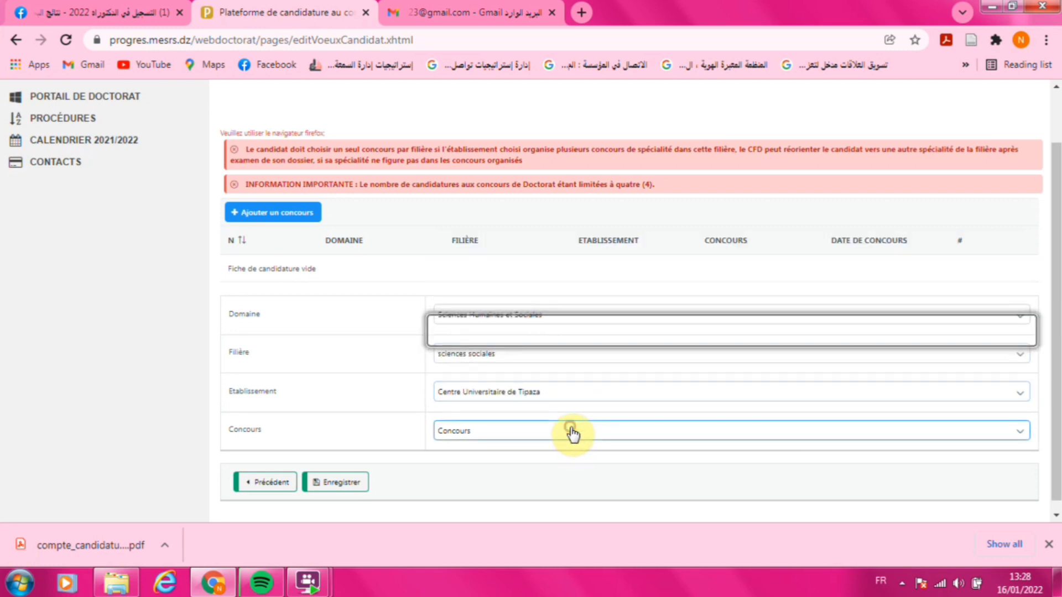
left_click(572, 434)
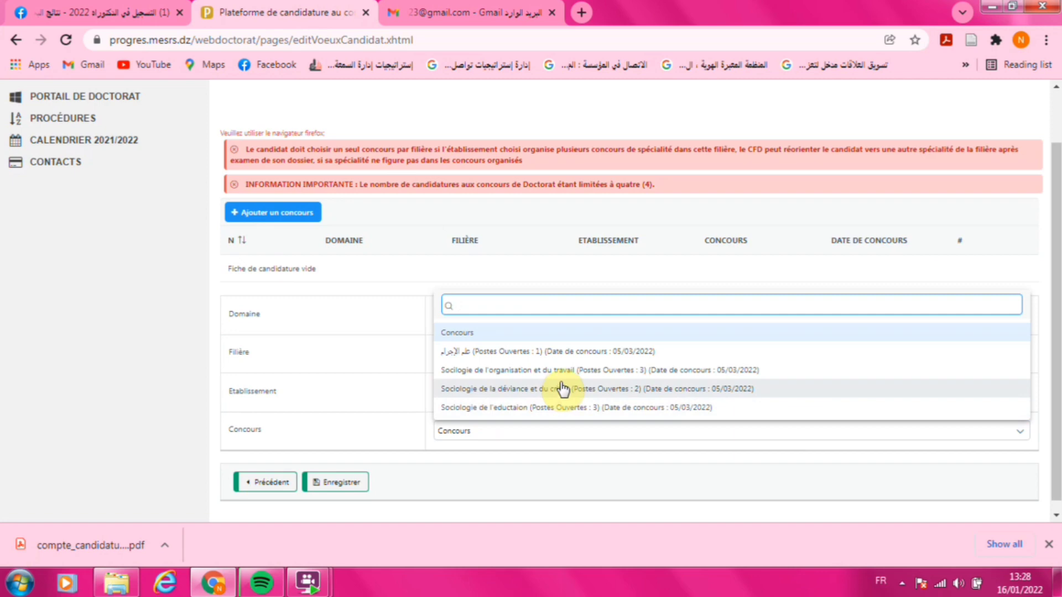
left_click(509, 354)
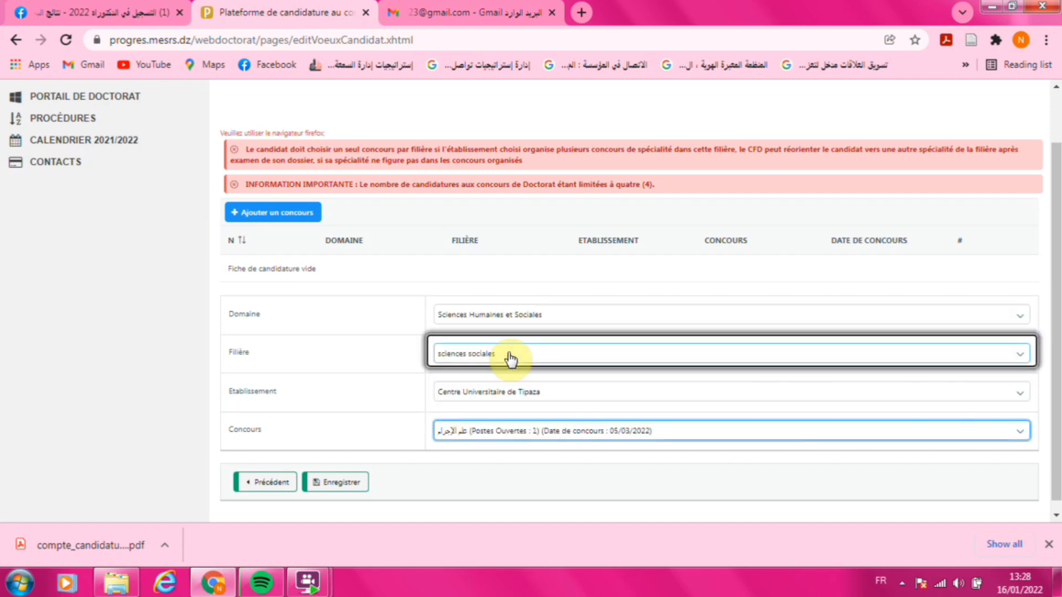
left_click(333, 481)
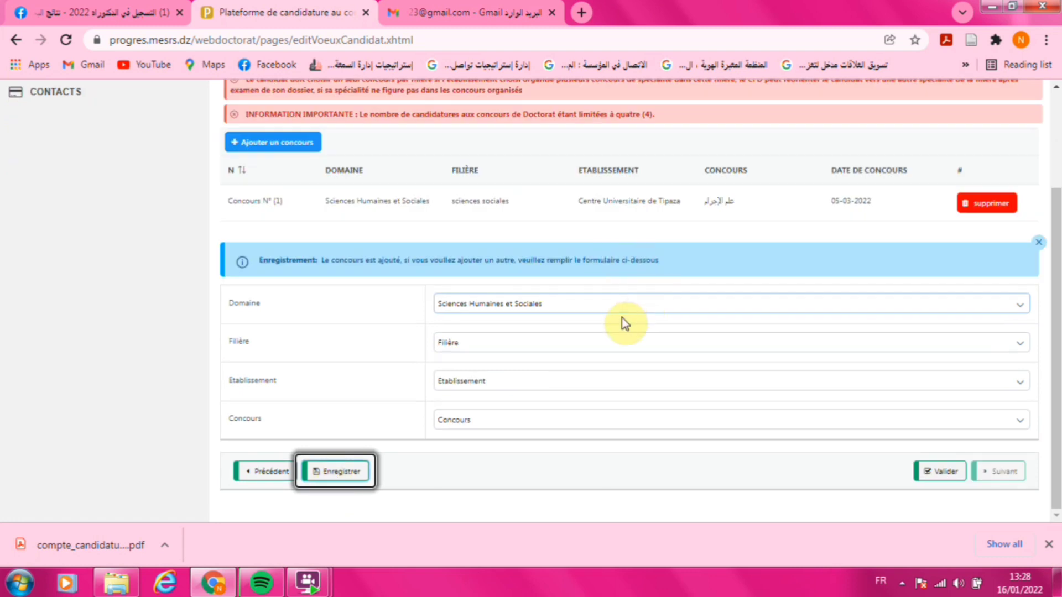
- Save concours choice 2: sciences sociales, Université de Médéa, Sociologie de l'eductaion on 12-03-2022
left_click(640, 351)
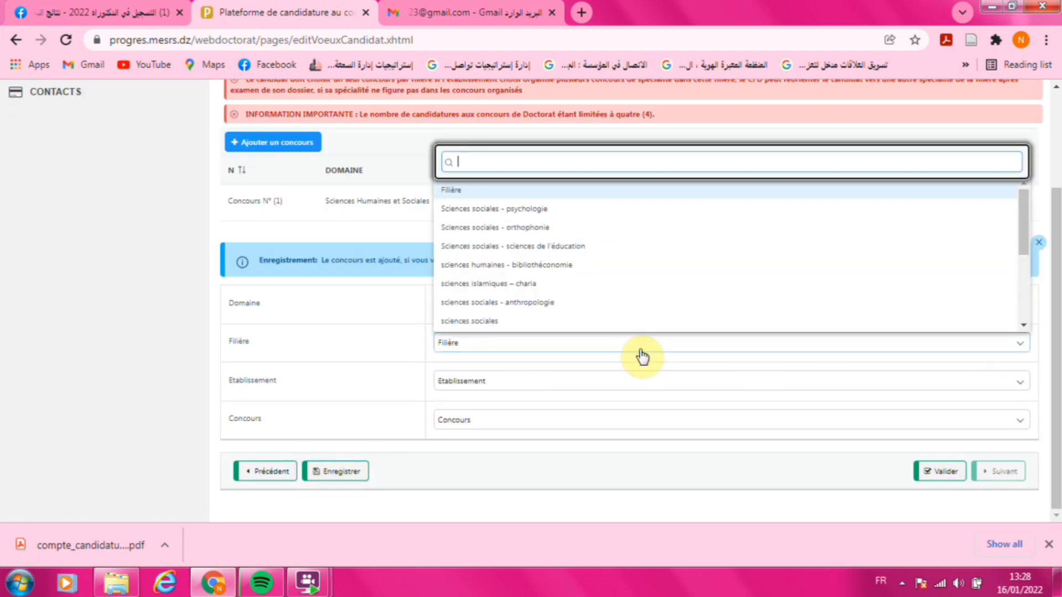
left_click(539, 322)
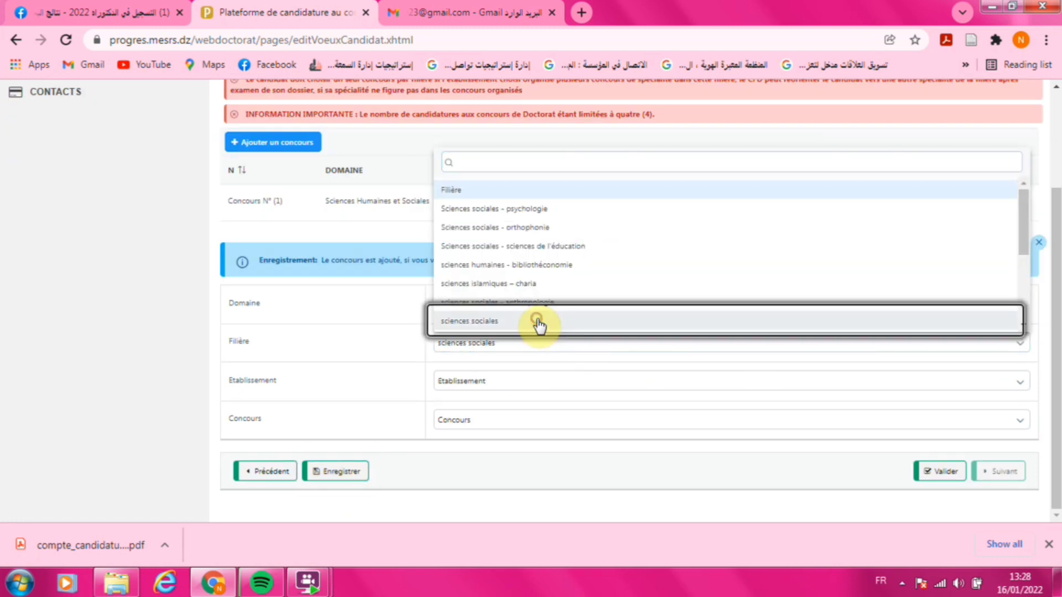
left_click(529, 382)
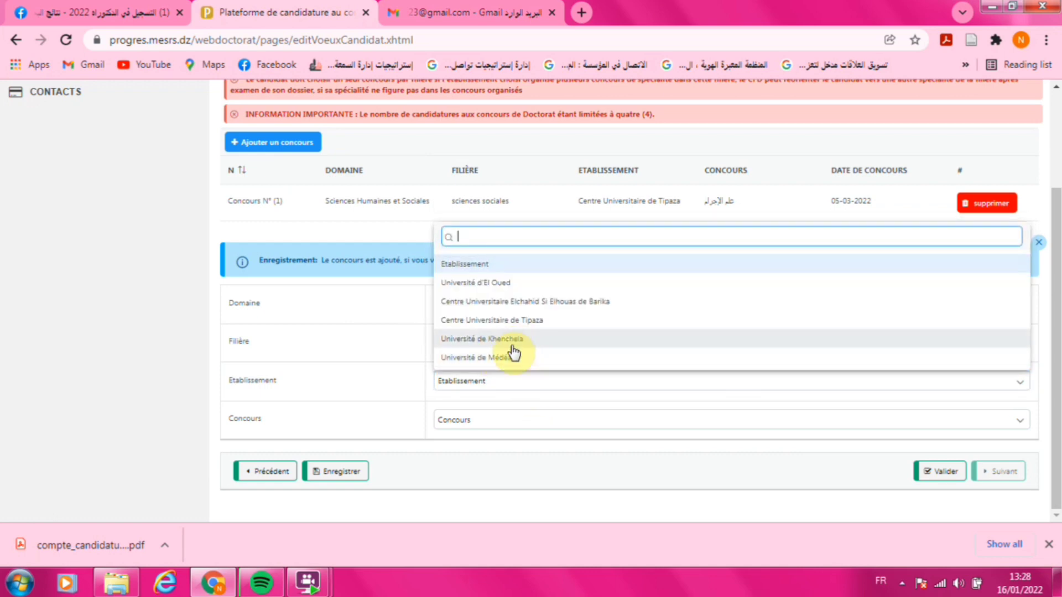
left_click(500, 357)
left_click(518, 420)
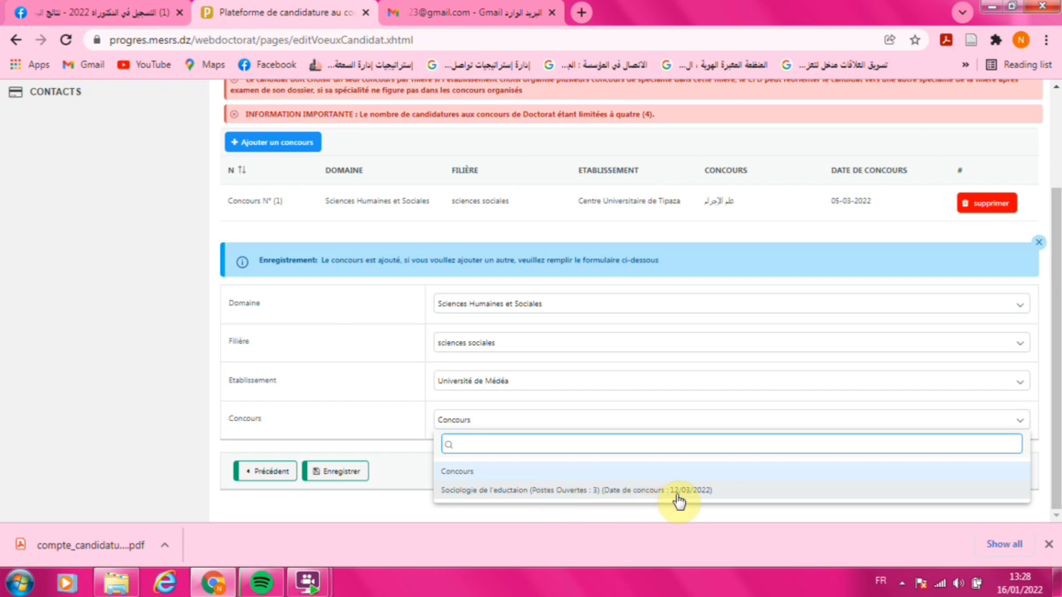
left_click(617, 492)
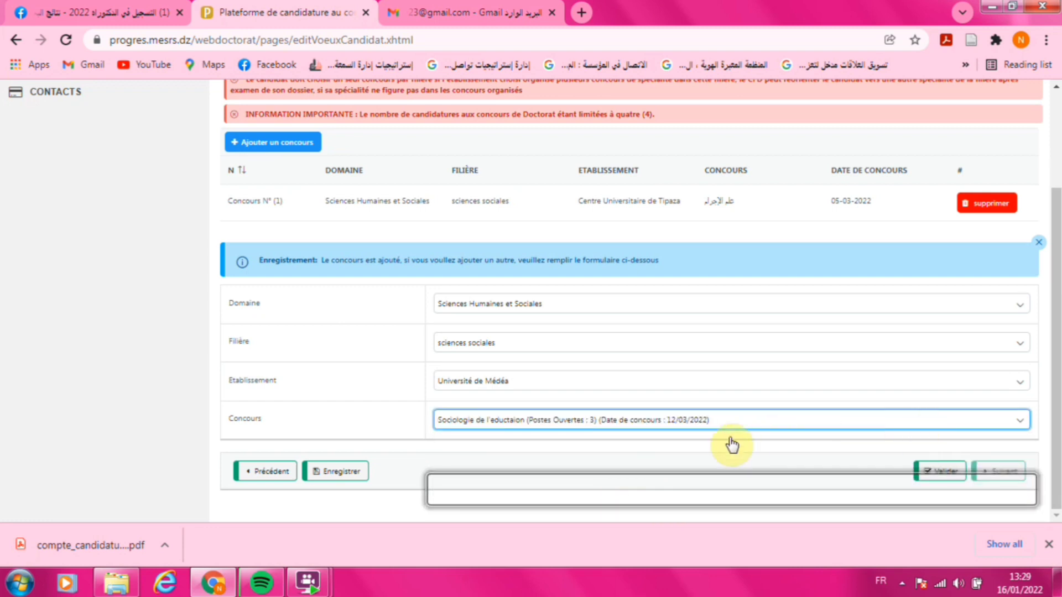
left_click(322, 473)
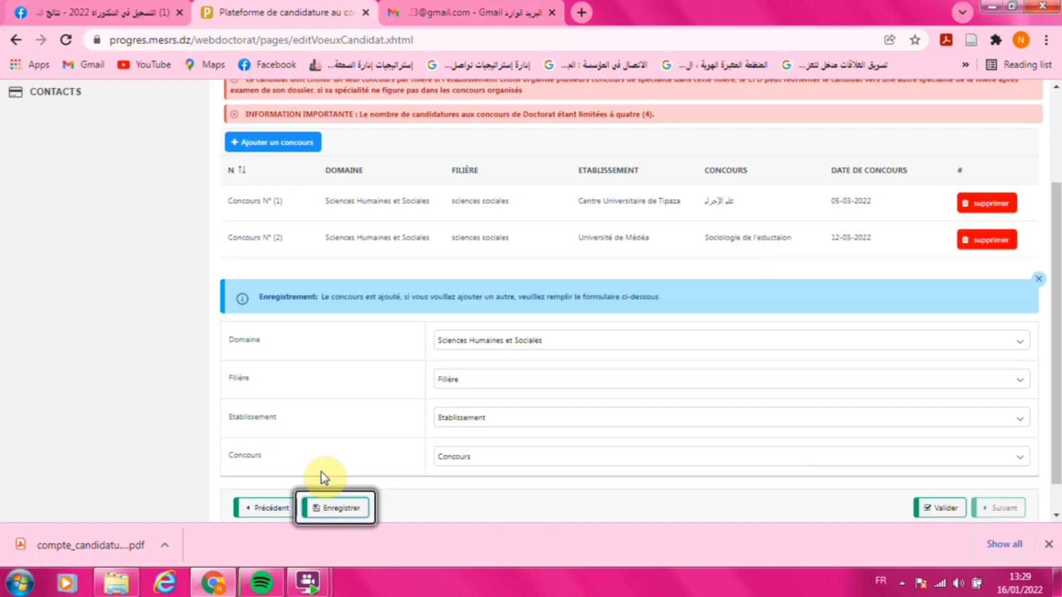
- Save concours choice 3: sciences sociales, Université d'El Oued, علم الإجتماع الإتصال on 17-03-2022
left_click(580, 381)
left_click(524, 365)
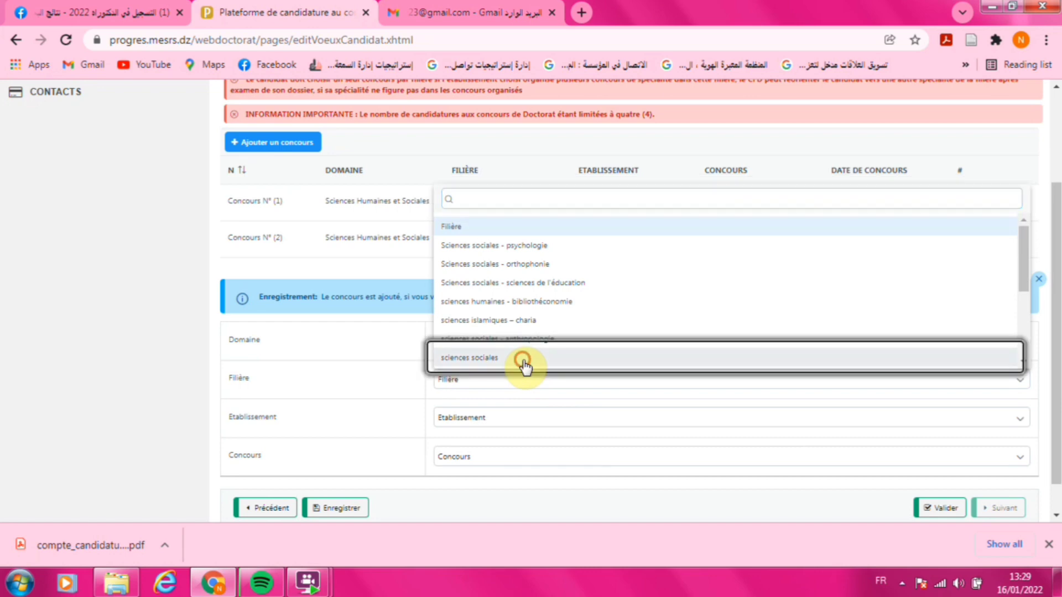
left_click(516, 423)
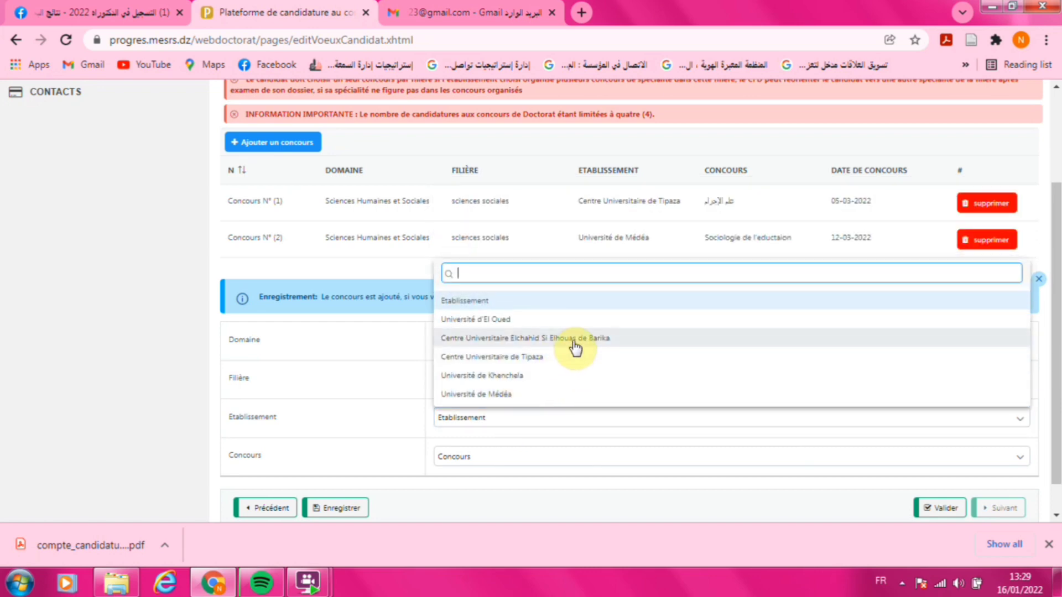
left_click(529, 320)
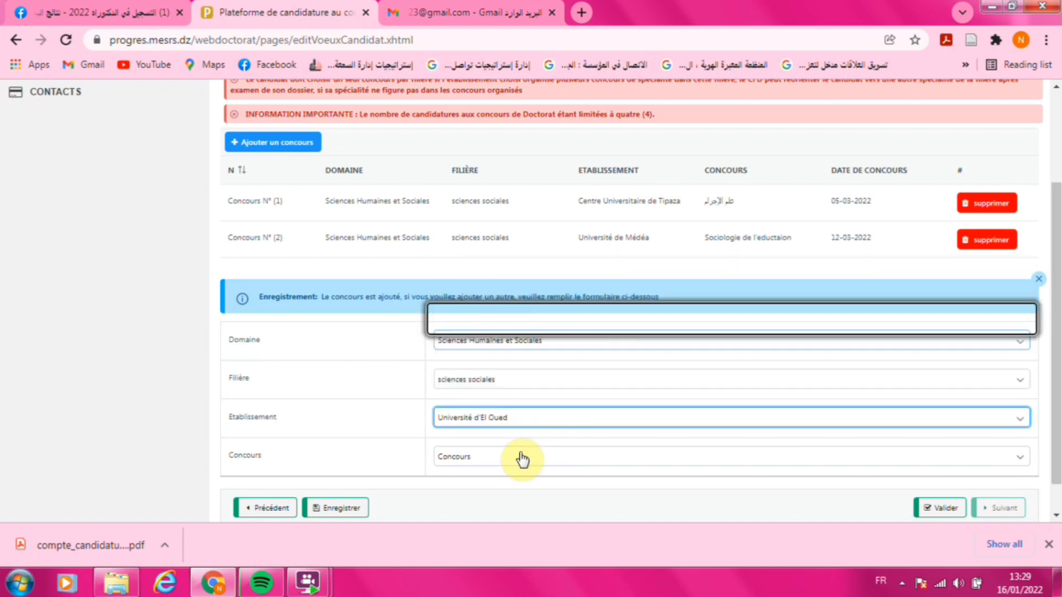
left_click(520, 461)
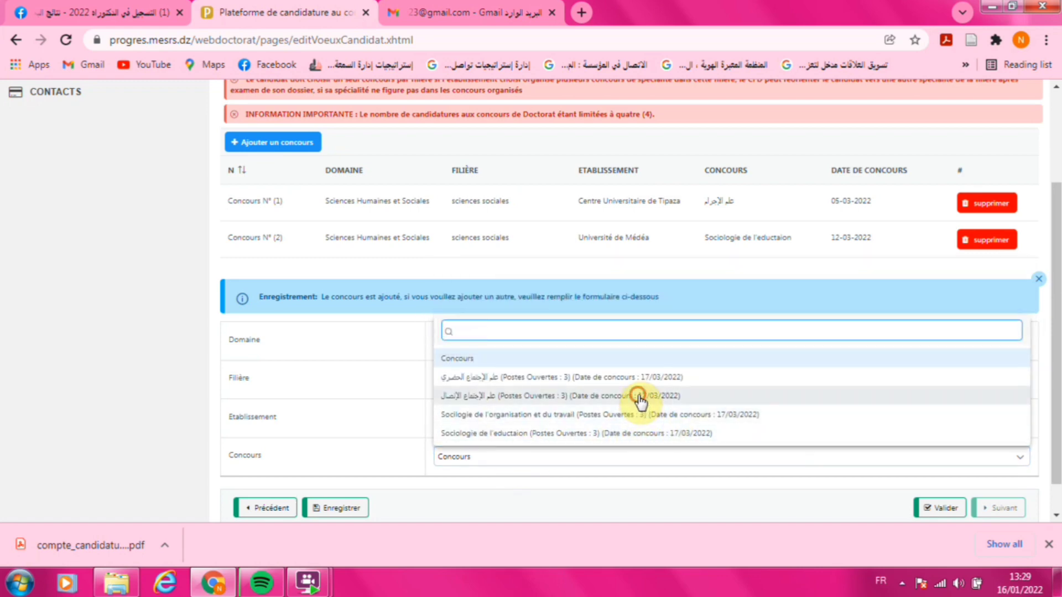
left_click(639, 397)
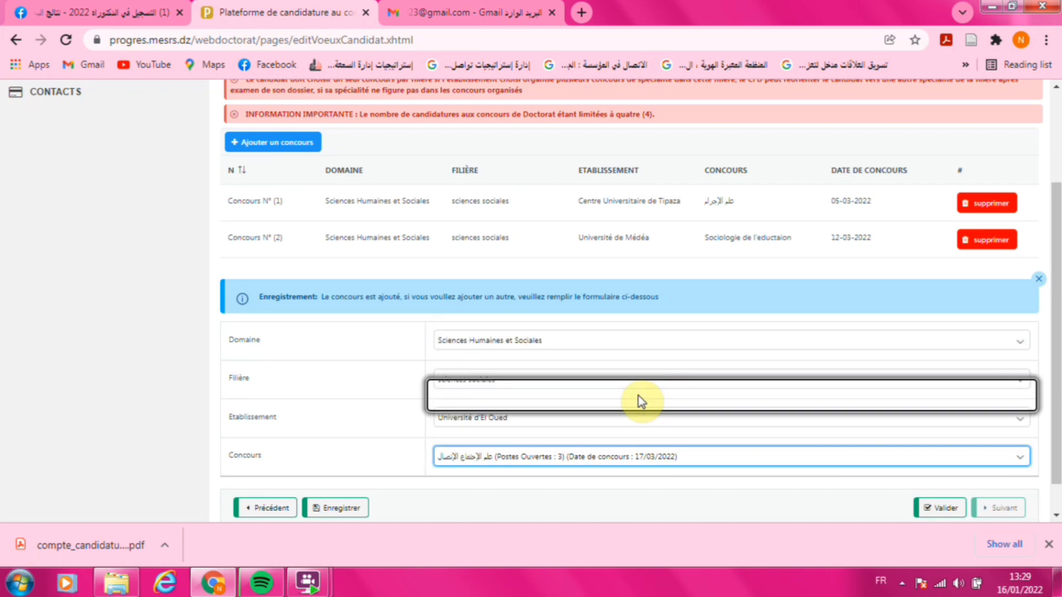
left_click(354, 508)
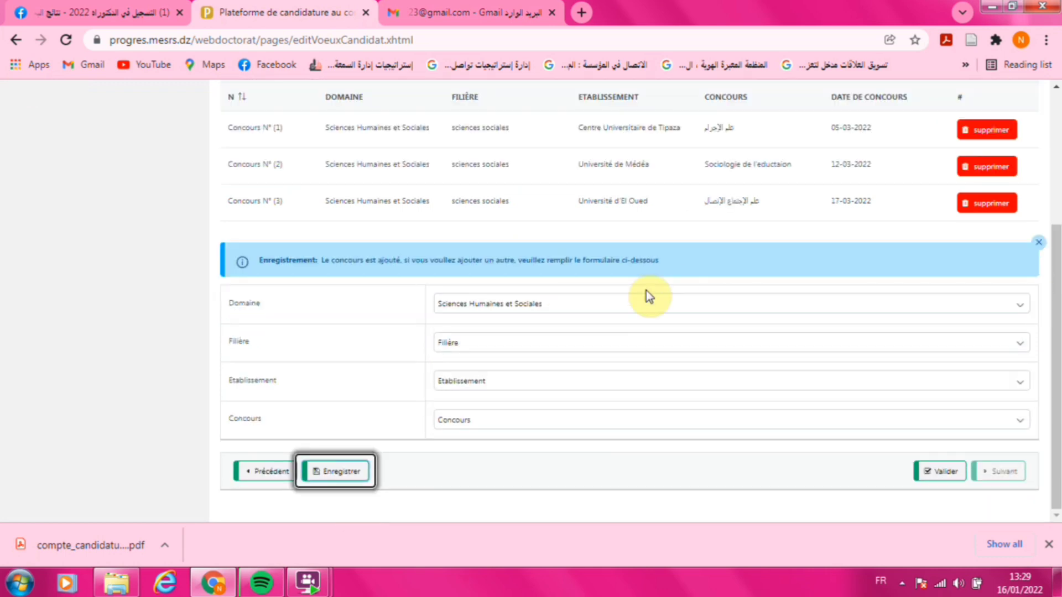
- Save concours choice 4: sciences sociales, Université de Khenchela, علم الإجتماع الحضري on 17-03-2022
left_click(537, 342)
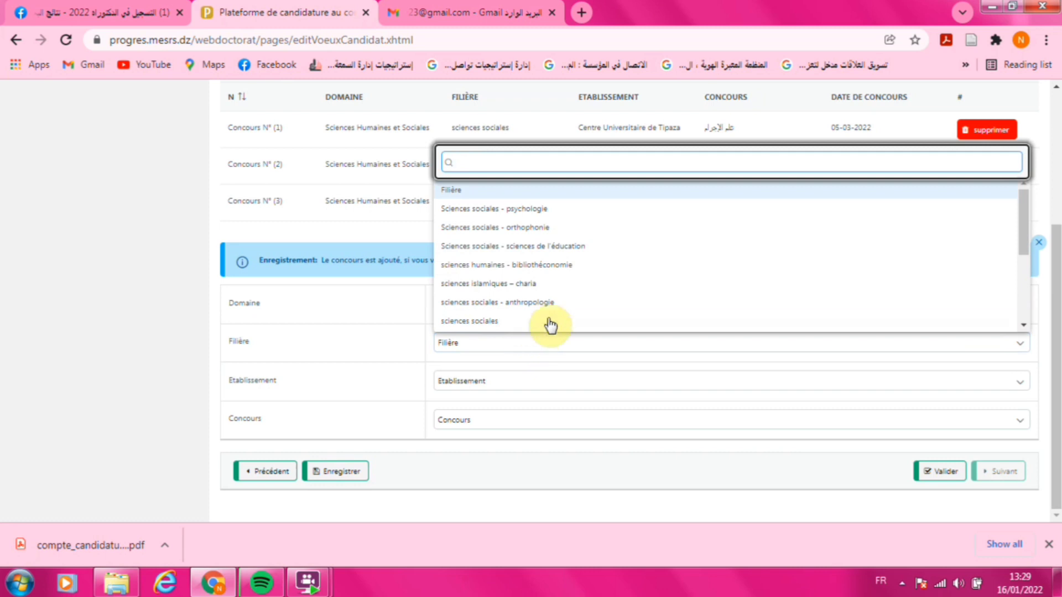
left_click(545, 305)
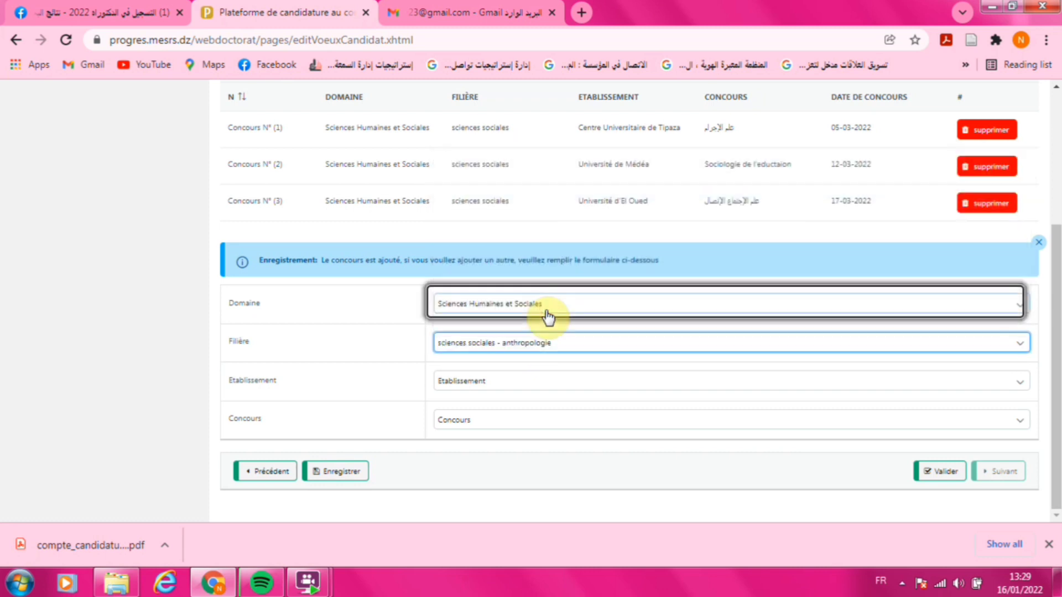
left_click(551, 344)
left_click(499, 316)
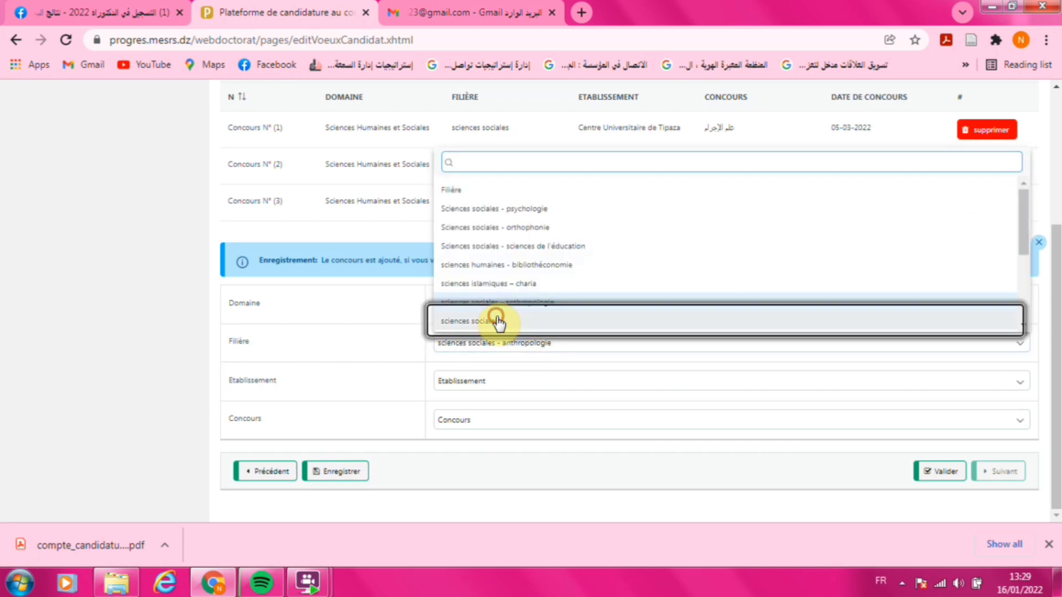
left_click(497, 381)
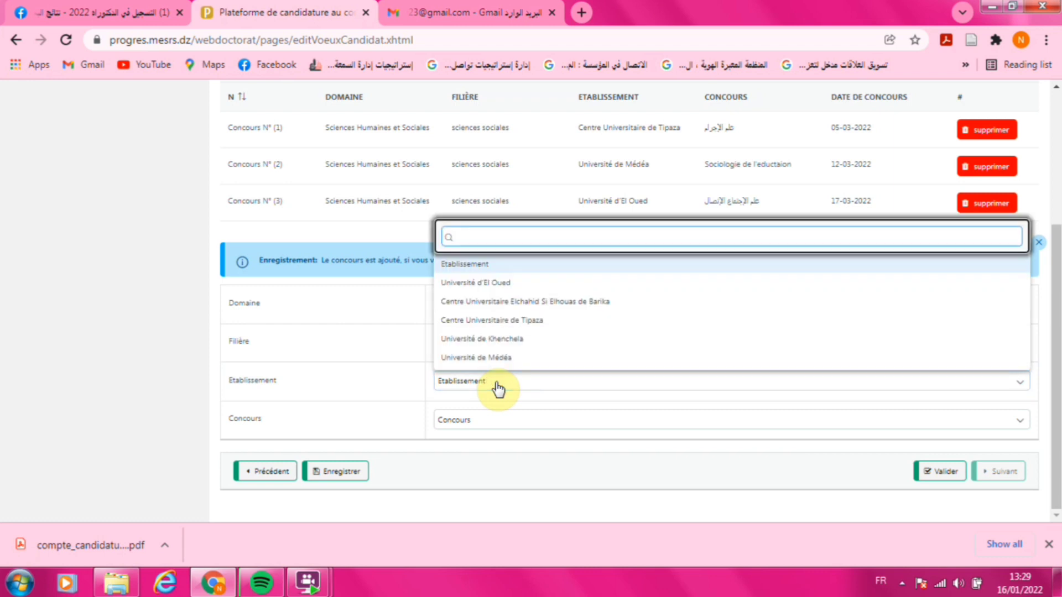
left_click(522, 340)
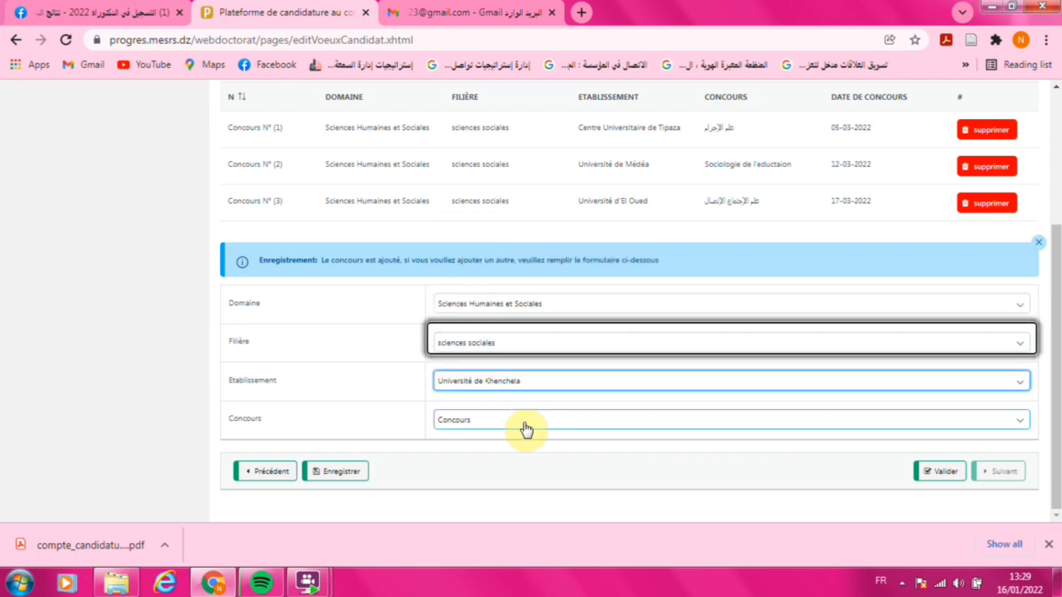
left_click(527, 431)
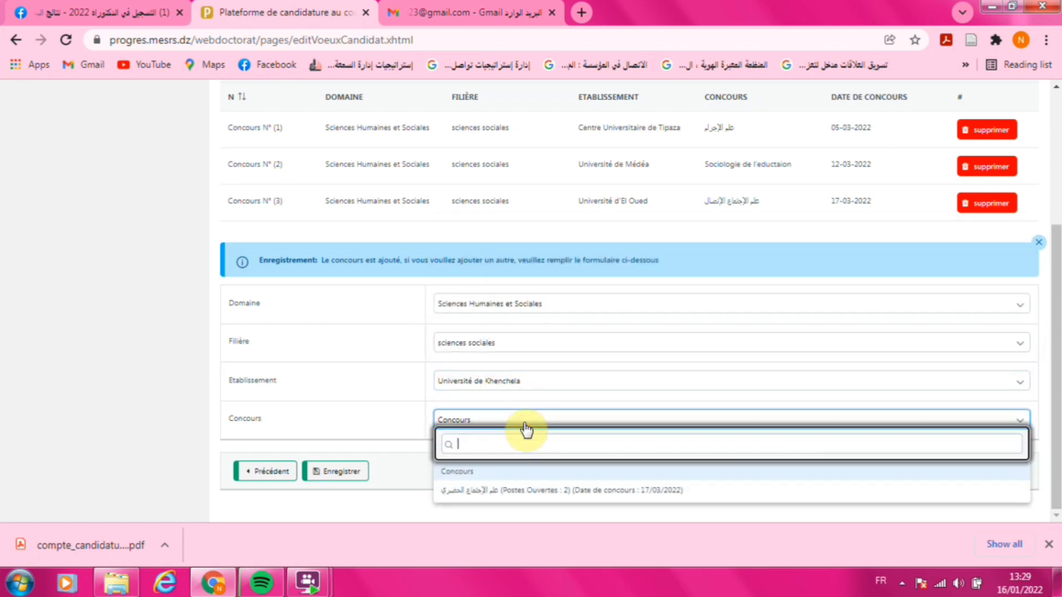
left_click(530, 492)
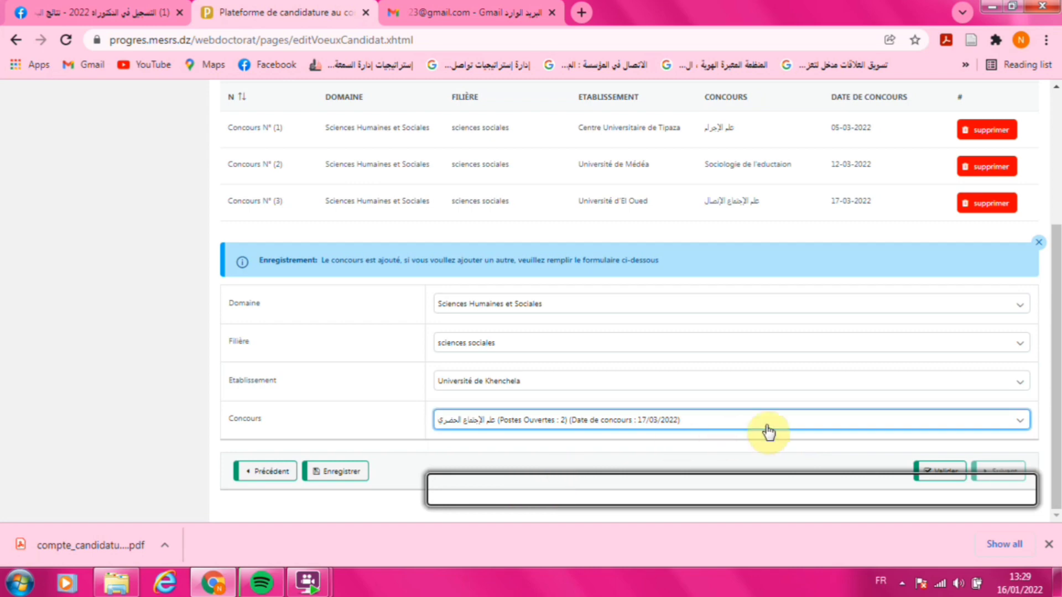
left_click(331, 481)
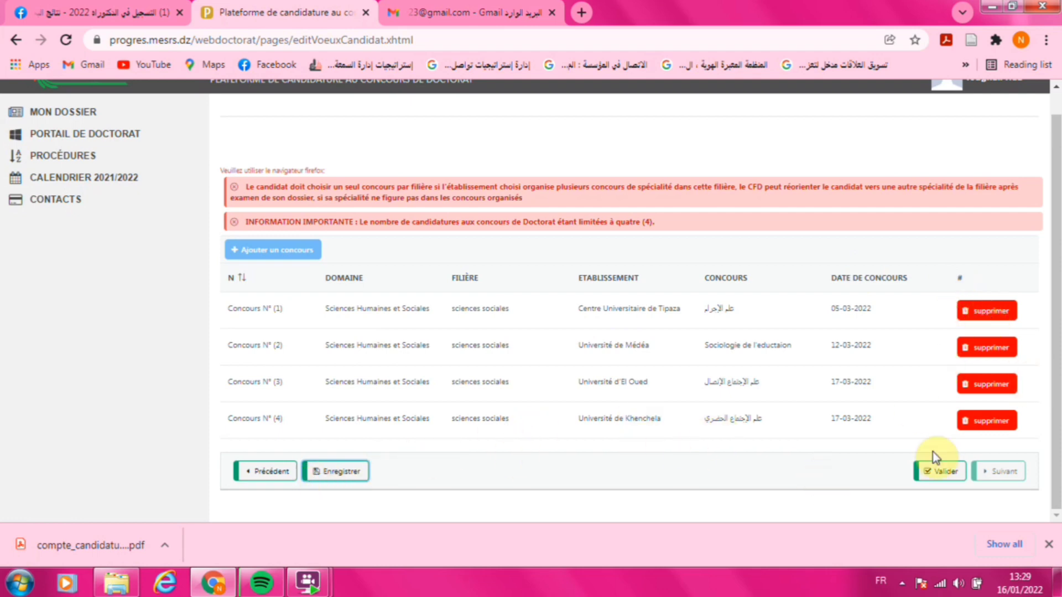
- Validate and lock the list of four concours choices
left_click(947, 471)
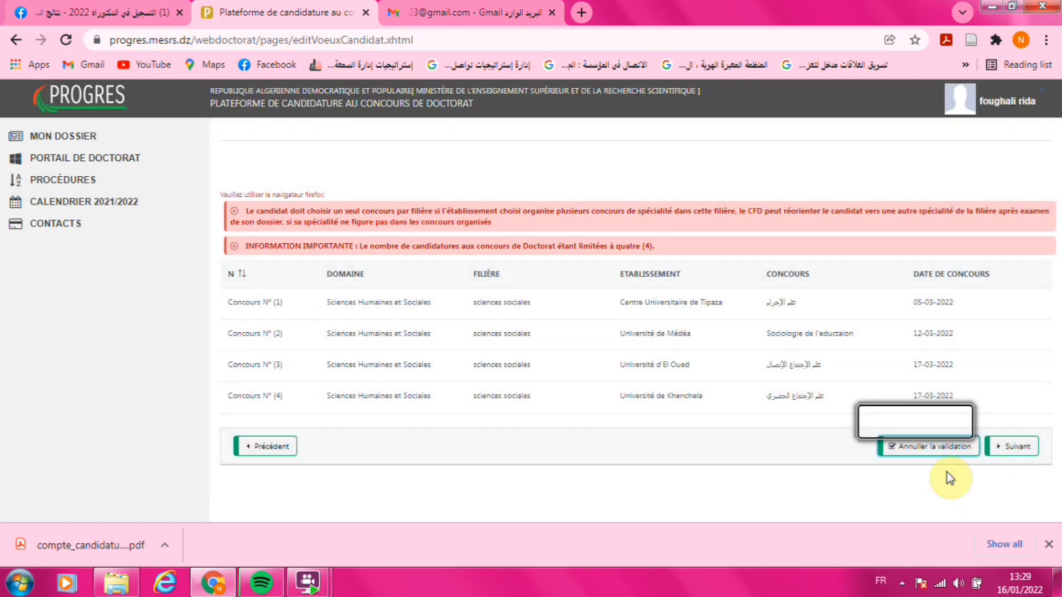